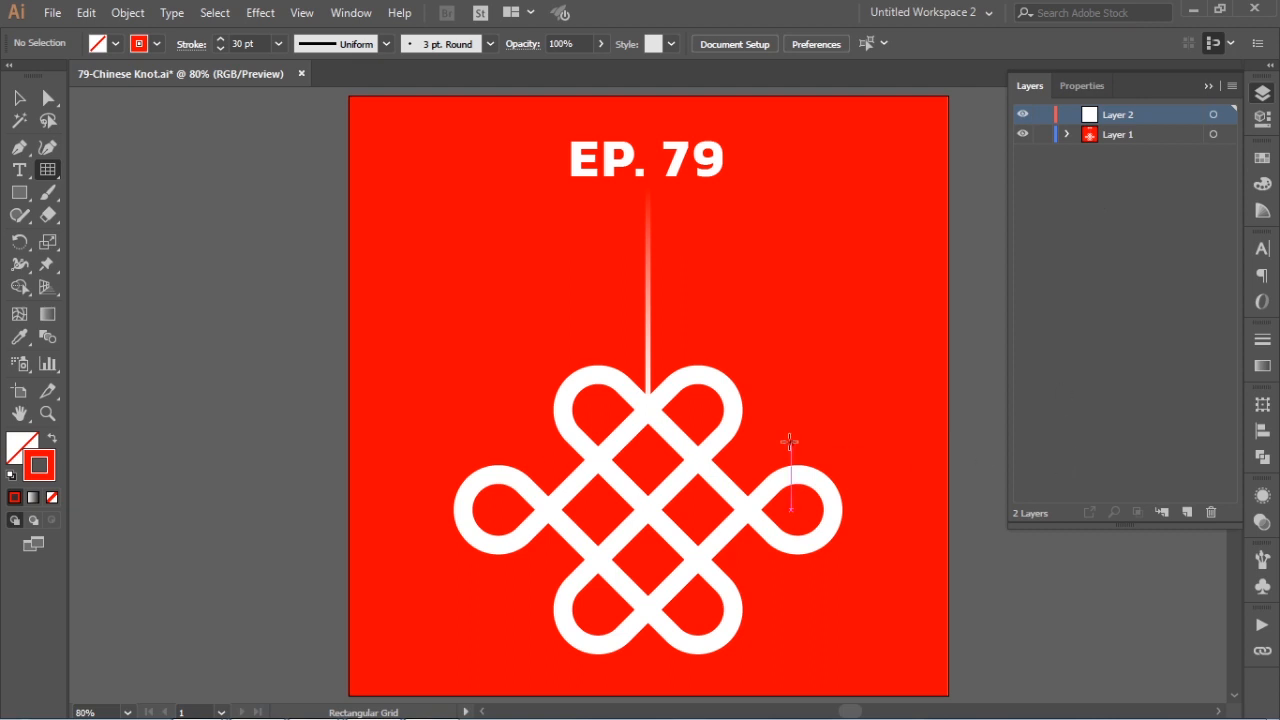
Hide Layer 1 and create a 400 × 400 px rectangular grid with 3 horizontal and 3 vertical dividers on Layer 2.
{"action": "left_click", "coordinate": [20, 98]}
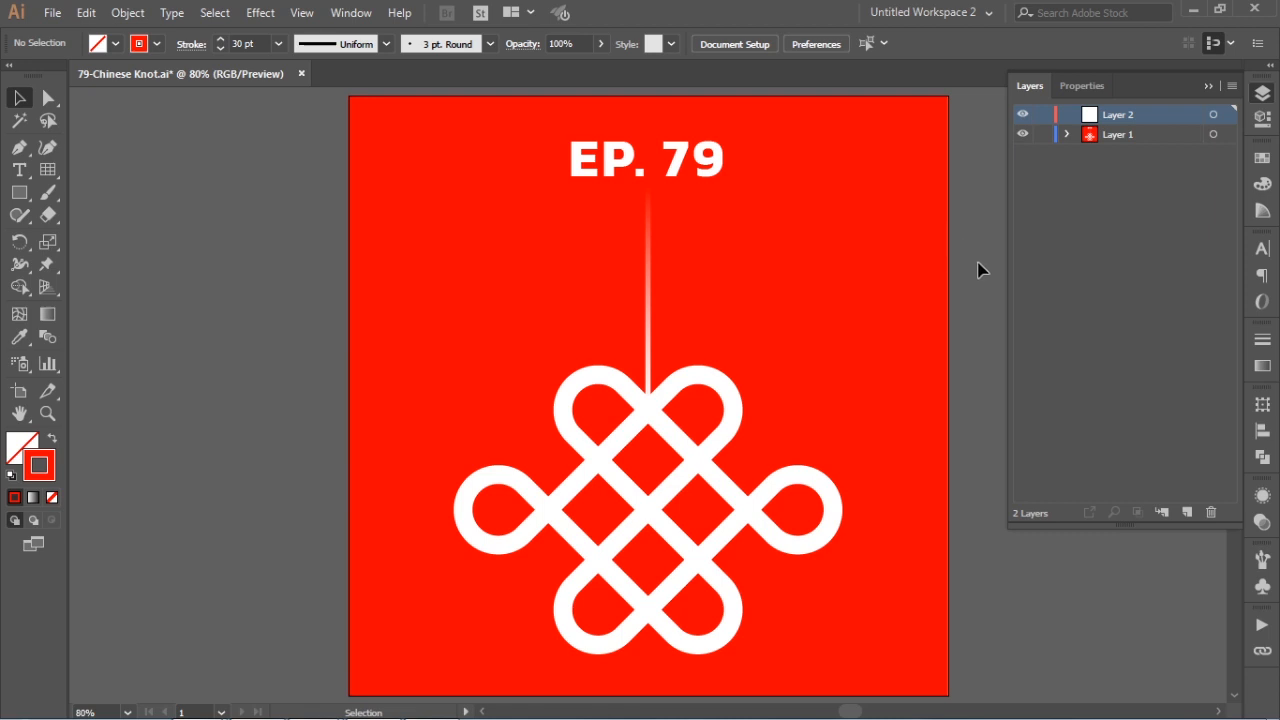
{"action": "left_click", "coordinate": [1022, 136]}
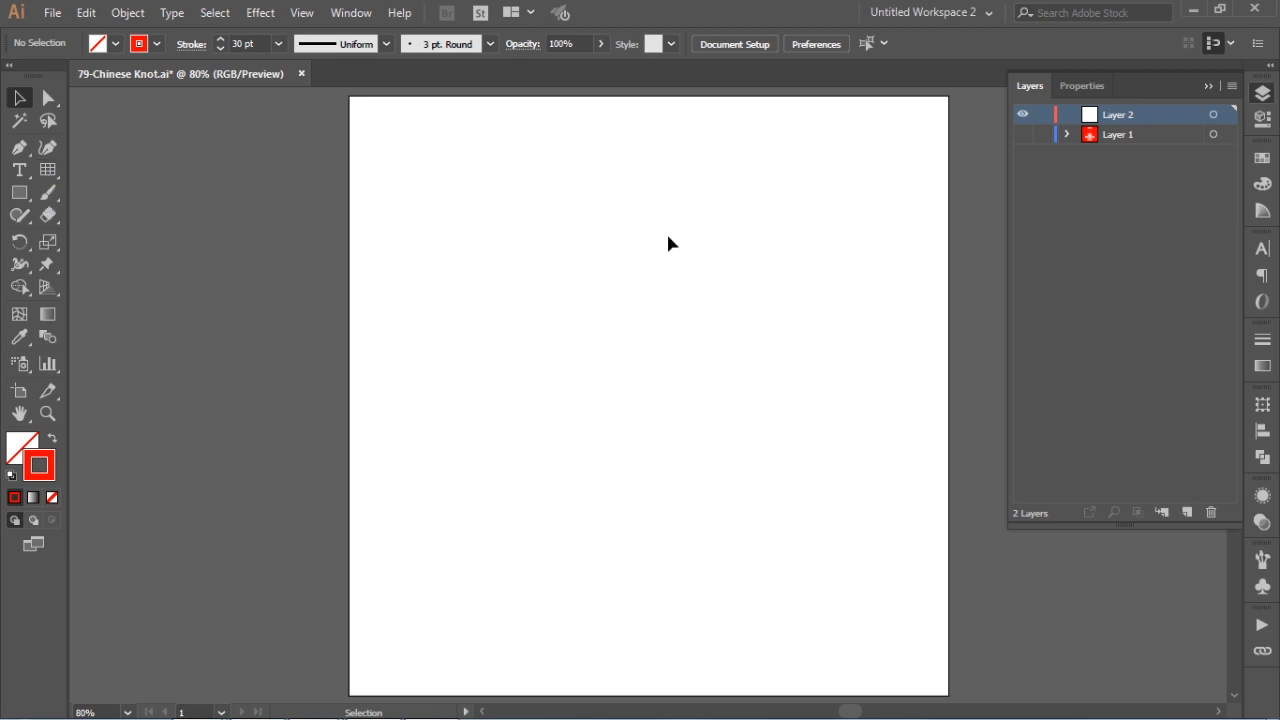
{"action": "left_click", "coordinate": [47, 170]}
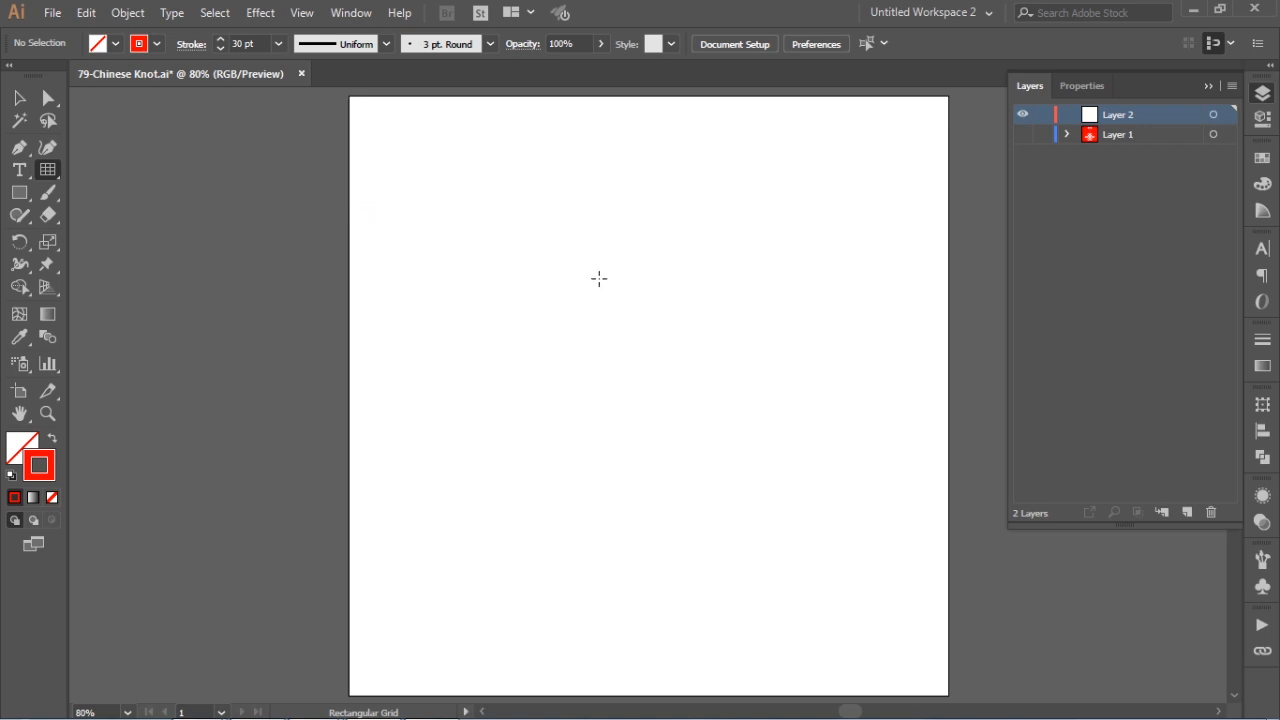
{"action": "left_click", "coordinate": [569, 255]}
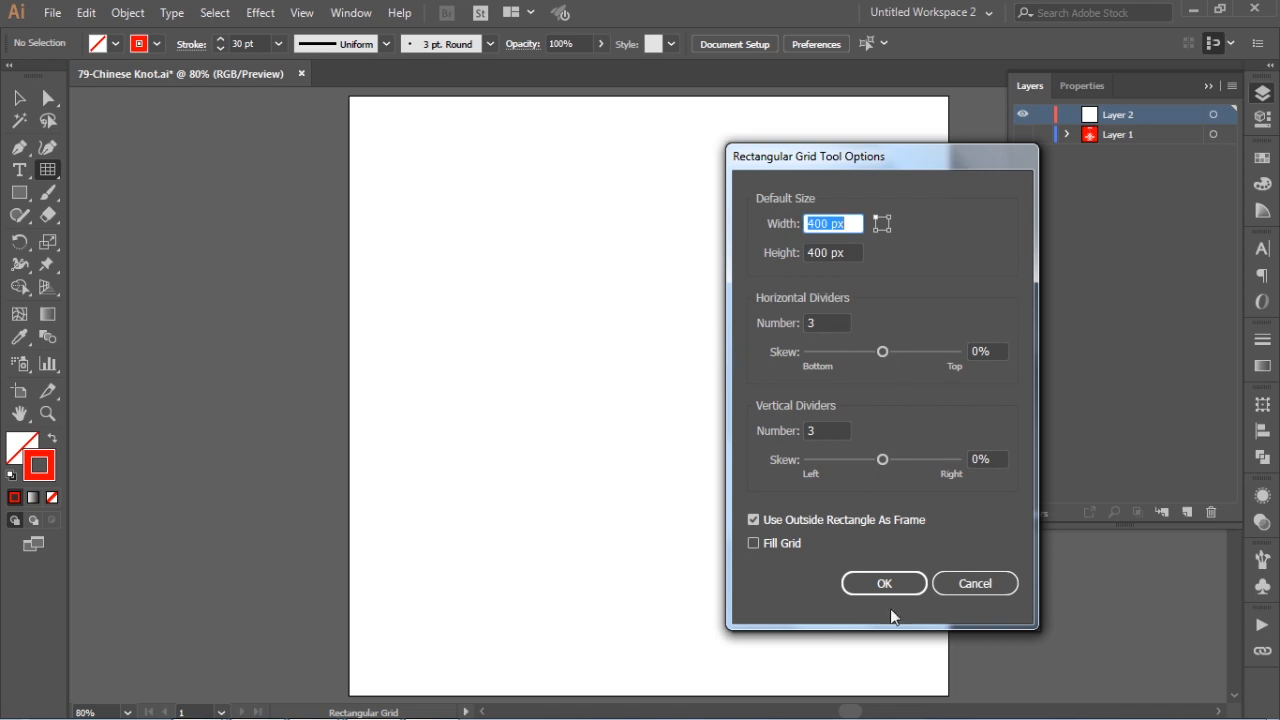
{"action": "left_click", "coordinate": [836, 324]}
{"action": "left_click", "coordinate": [831, 424]}
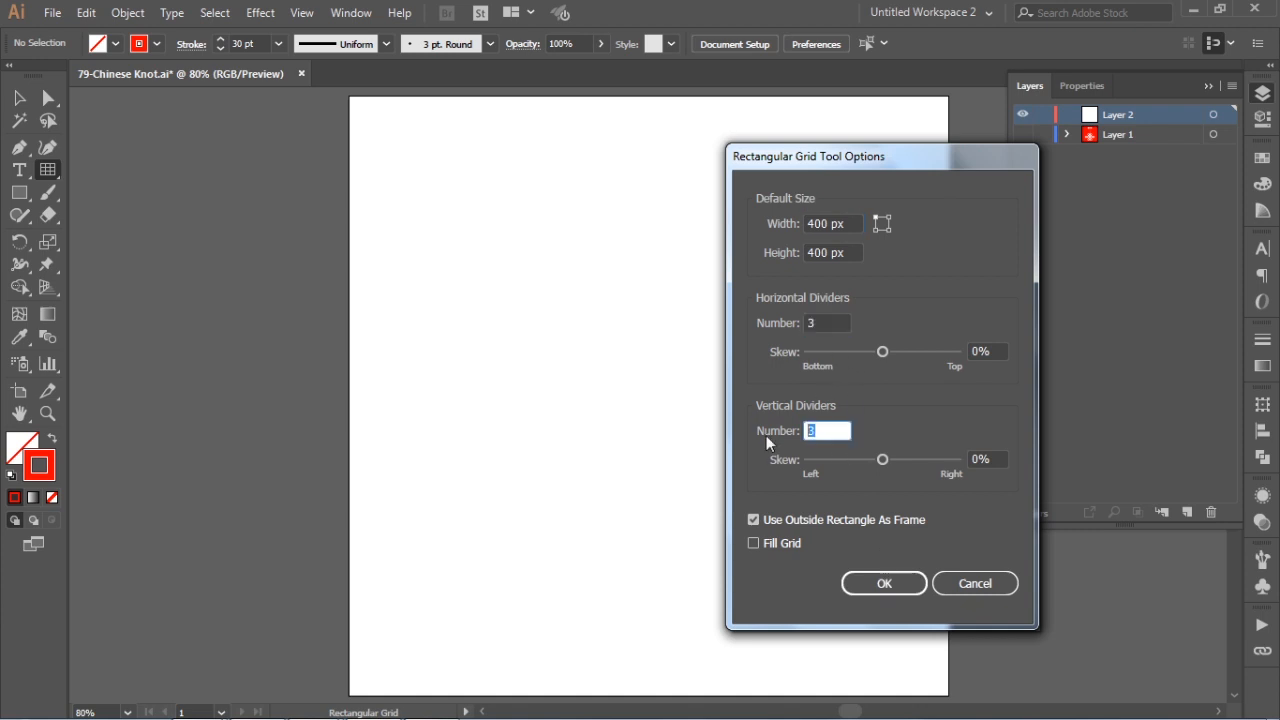
{"action": "left_click", "coordinate": [884, 584]}
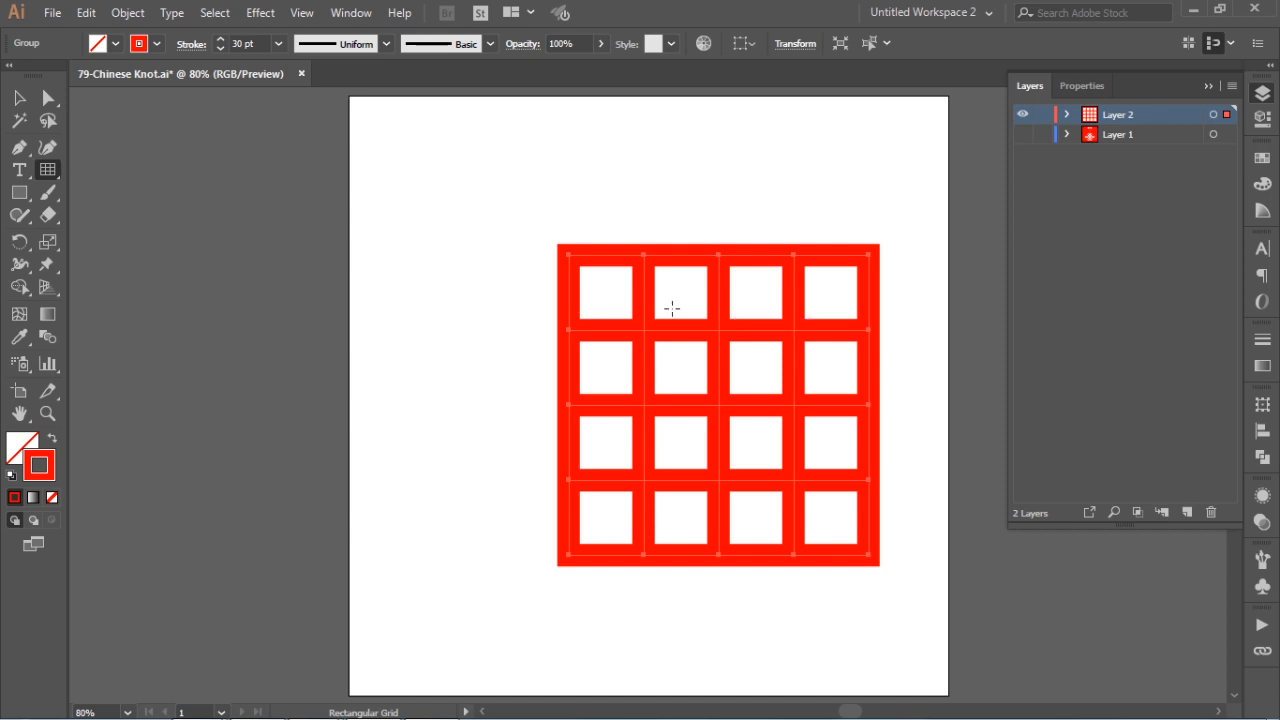
Set the grid's stroke weight to 1 pt and move the grid near the centre of the artboard.
{"action": "left_click", "coordinate": [18, 97]}
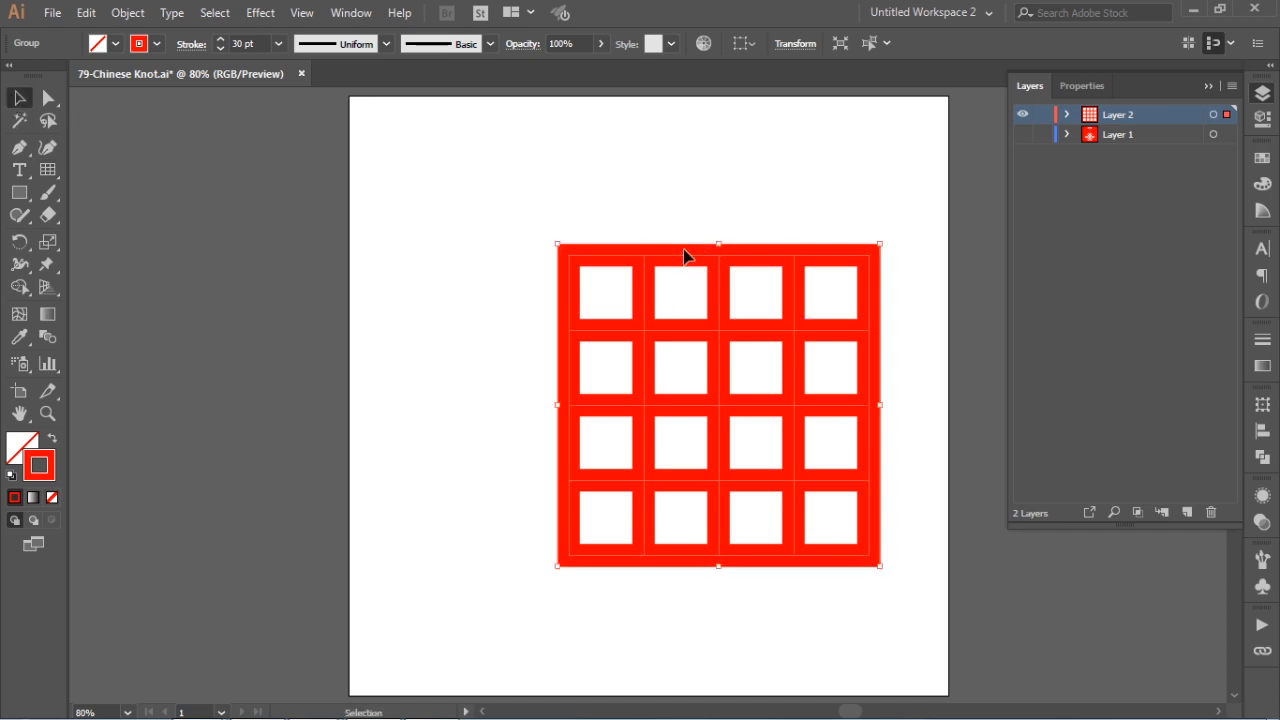
{"action": "left_click_drag", "start_coordinate": [684, 240], "coordinate": [592, 240]}
{"action": "left_click_drag", "start_coordinate": [477, 191], "coordinate": [816, 420]}
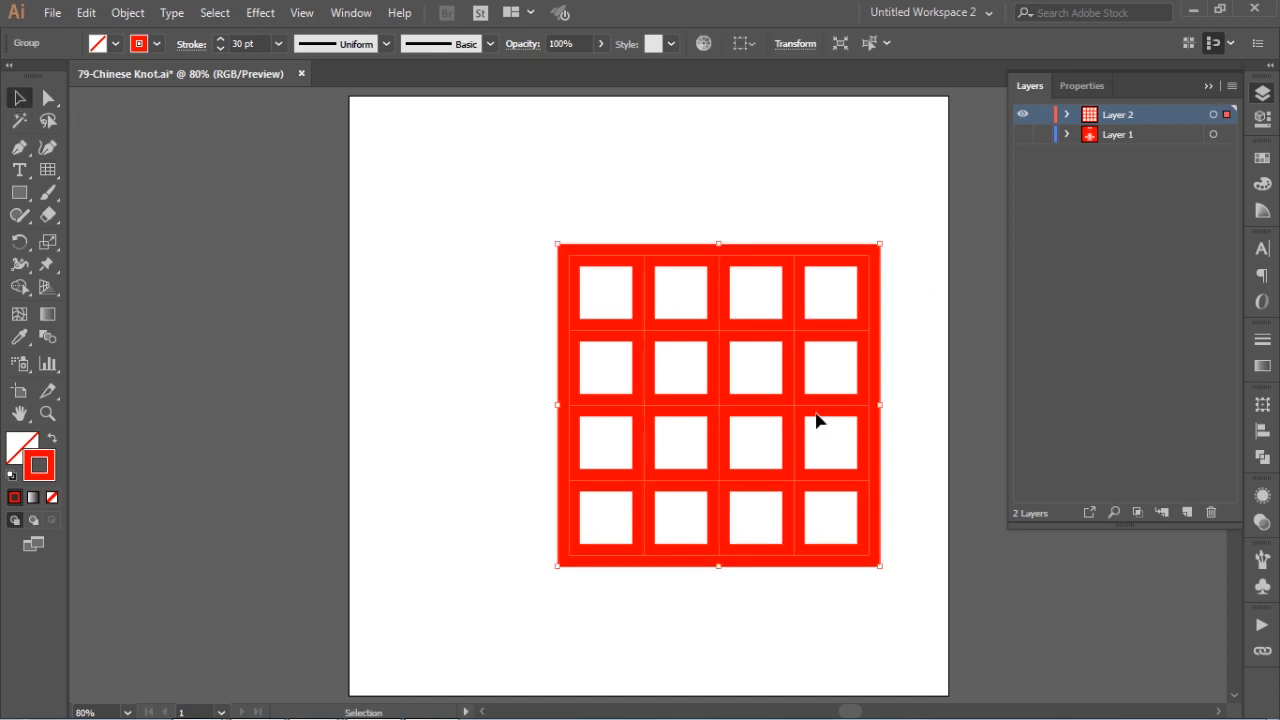
{"action": "left_click", "coordinate": [280, 44]}
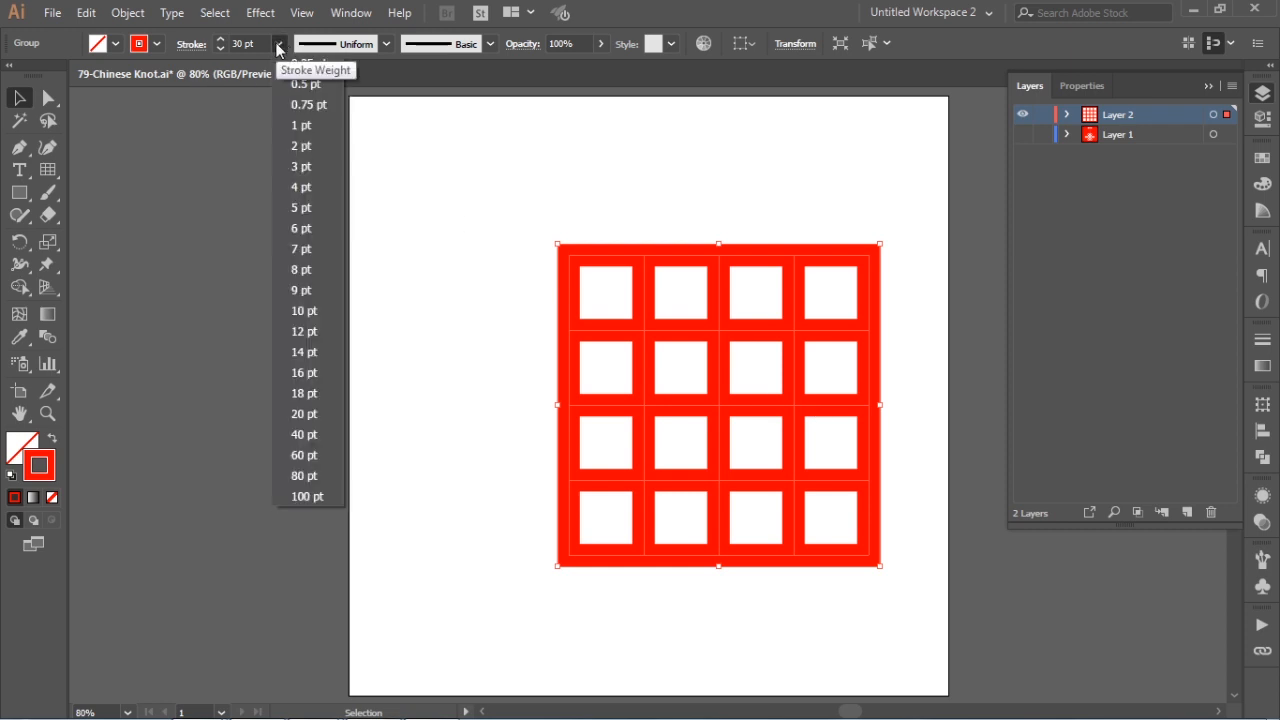
{"action": "left_click", "coordinate": [303, 125]}
{"action": "left_click_drag", "start_coordinate": [814, 258], "coordinate": [752, 244]}
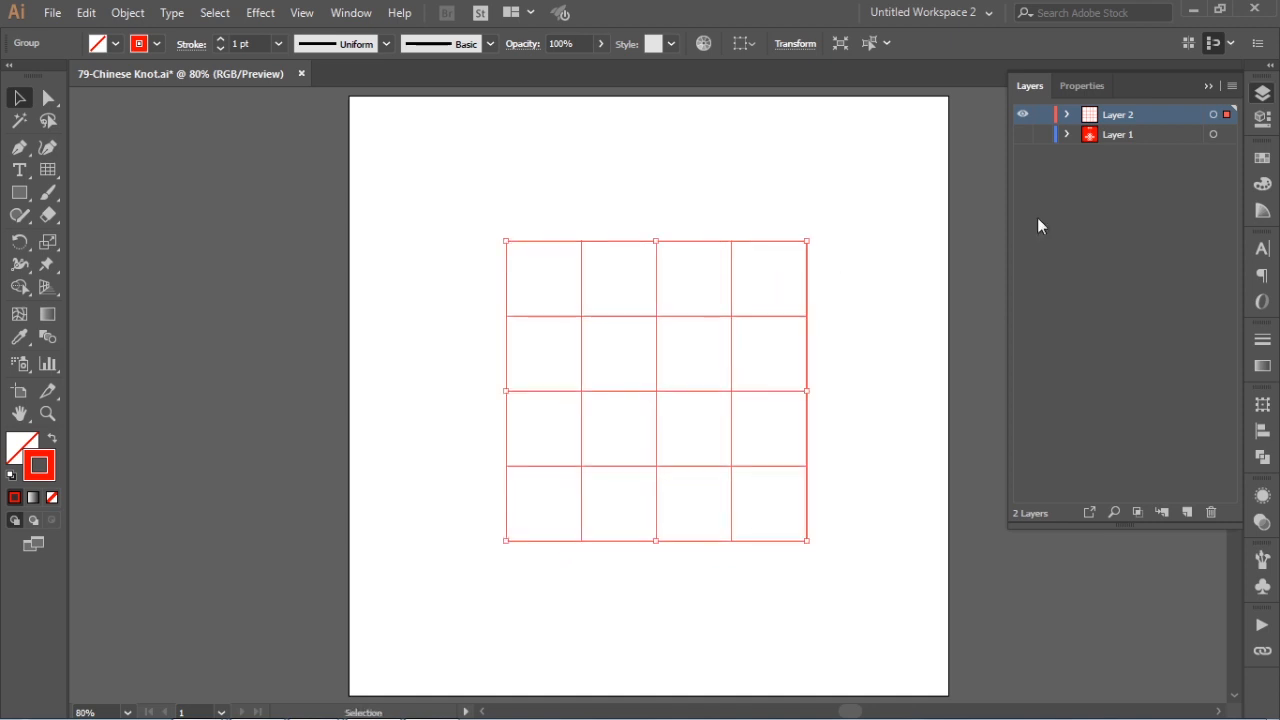
Split the grid into separate squares with the Pathfinder Divide operation and ungroup them.
{"action": "left_click", "coordinate": [1265, 459]}
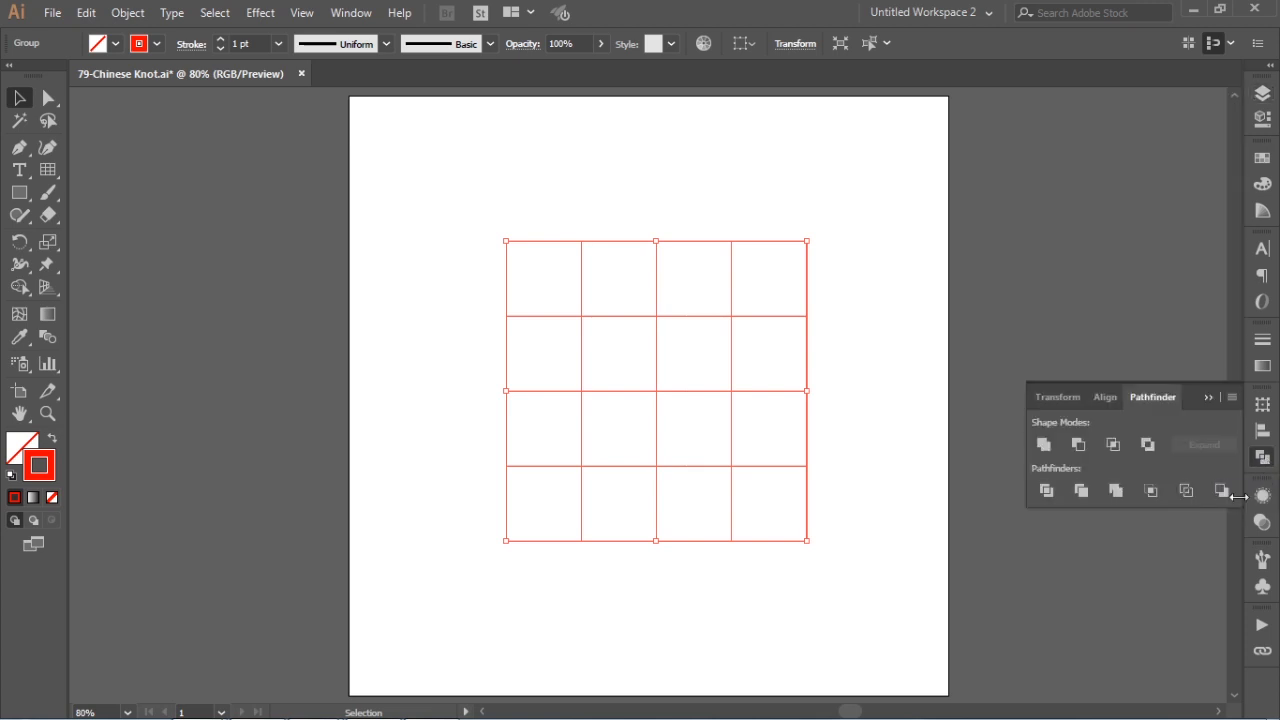
{"action": "left_click", "coordinate": [1047, 493]}
{"action": "right_click", "coordinate": [680, 320]}
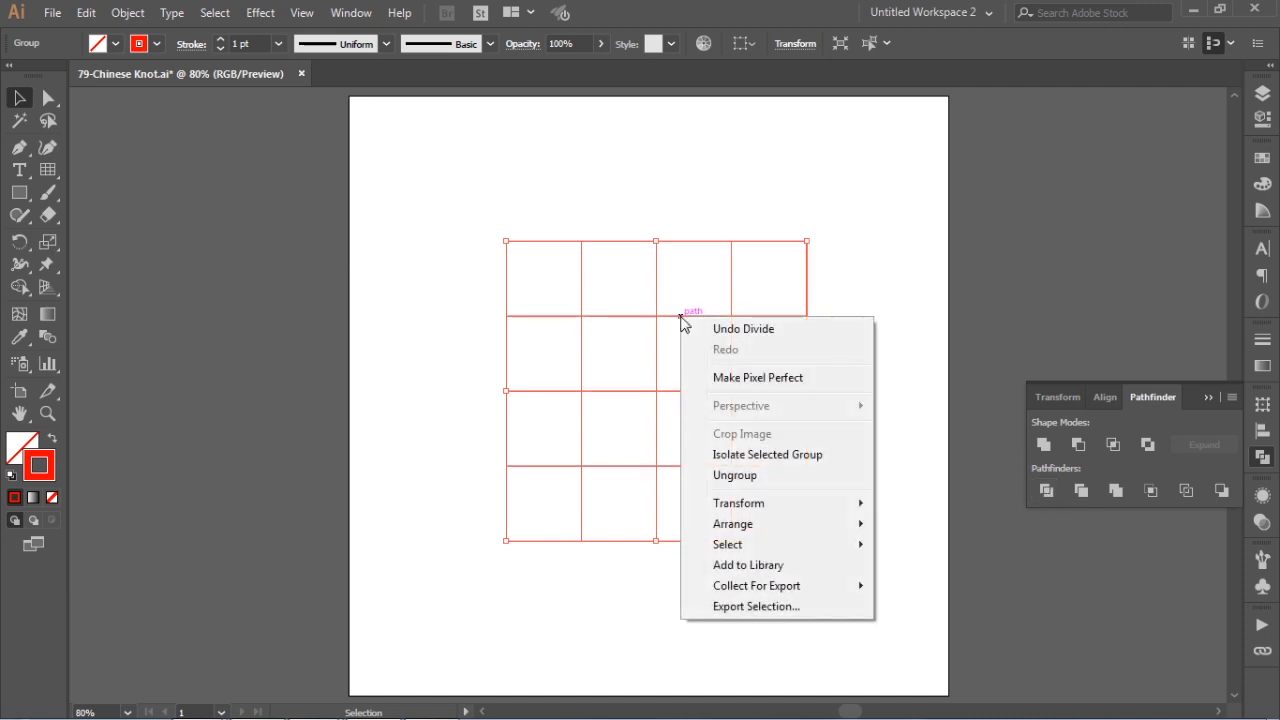
{"action": "left_click", "coordinate": [730, 475]}
{"action": "left_click", "coordinate": [870, 268]}
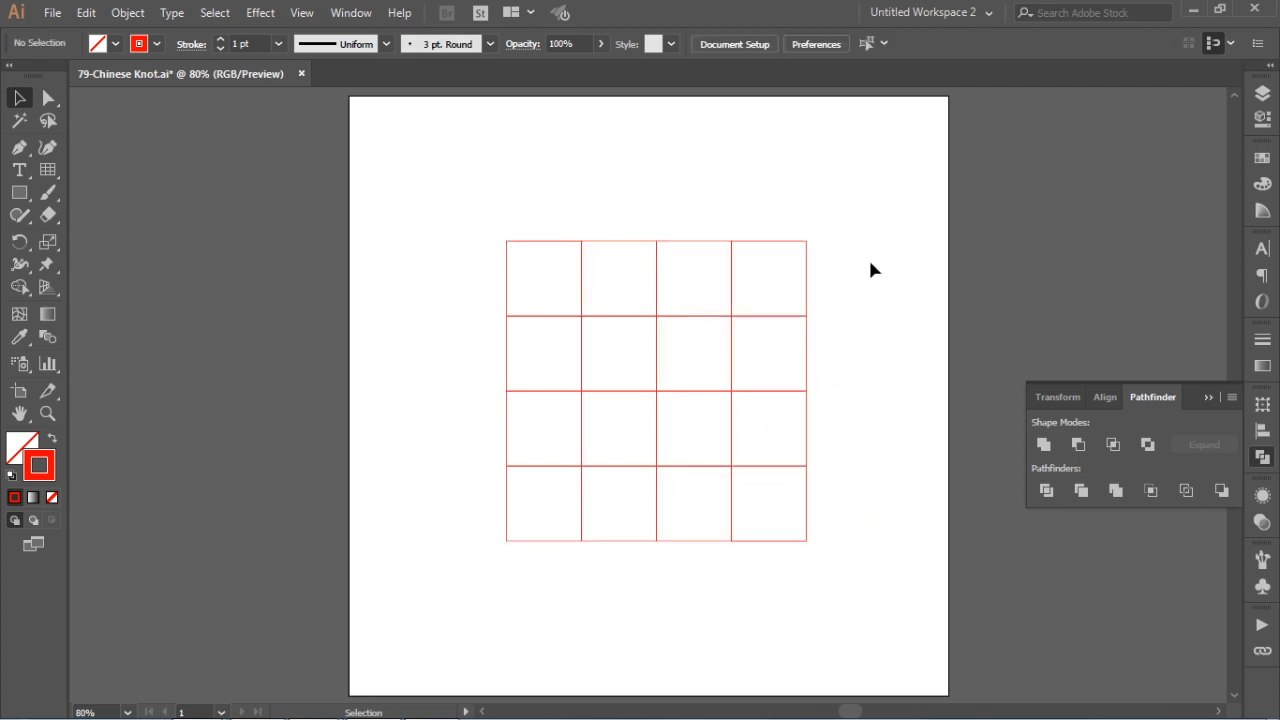
Delete the second and fourth squares in row 1, the first in row 2, the fourth in row 3, and the first and third in row 4.
{"action": "left_click", "coordinate": [613, 243]}
{"action": "key", "text": "Delete"}
{"action": "left_click_drag", "start_coordinate": [798, 247], "coordinate": [800, 250]}
{"action": "key", "text": "Delete"}
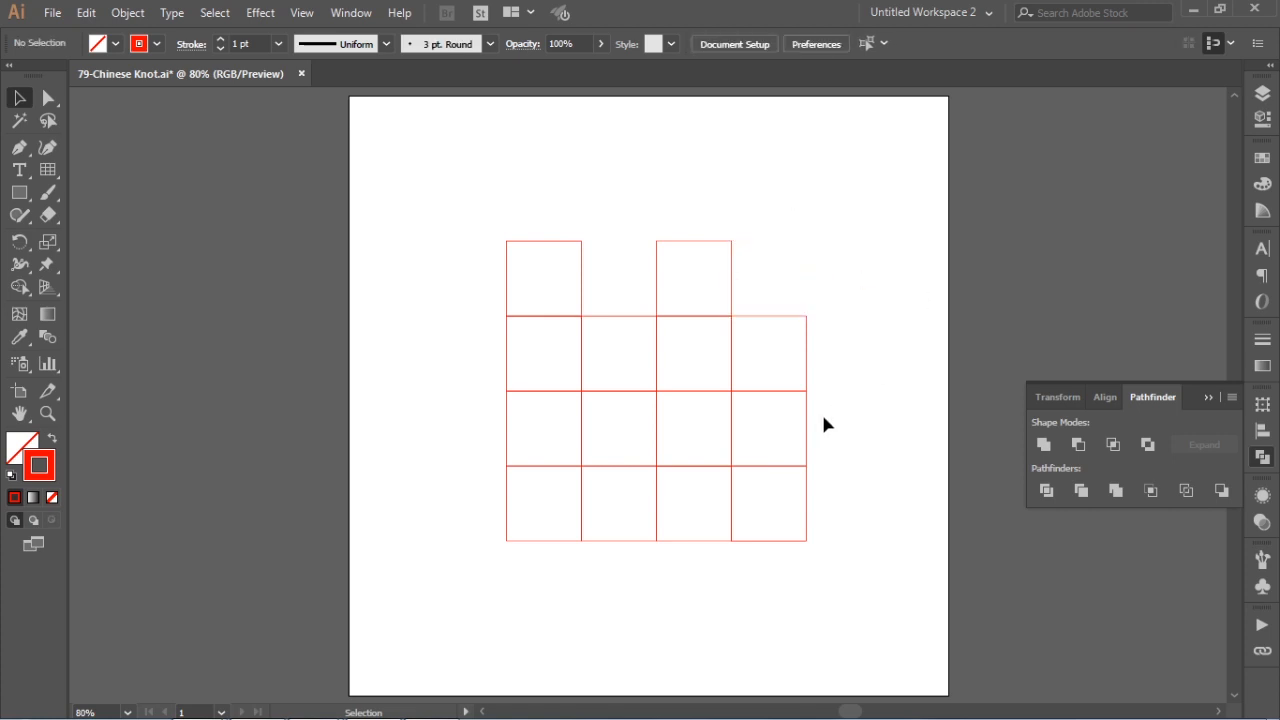
{"action": "left_click_drag", "start_coordinate": [822, 417], "coordinate": [780, 423]}
{"action": "key", "text": "Delete"}
{"action": "left_click_drag", "start_coordinate": [683, 566], "coordinate": [698, 525]}
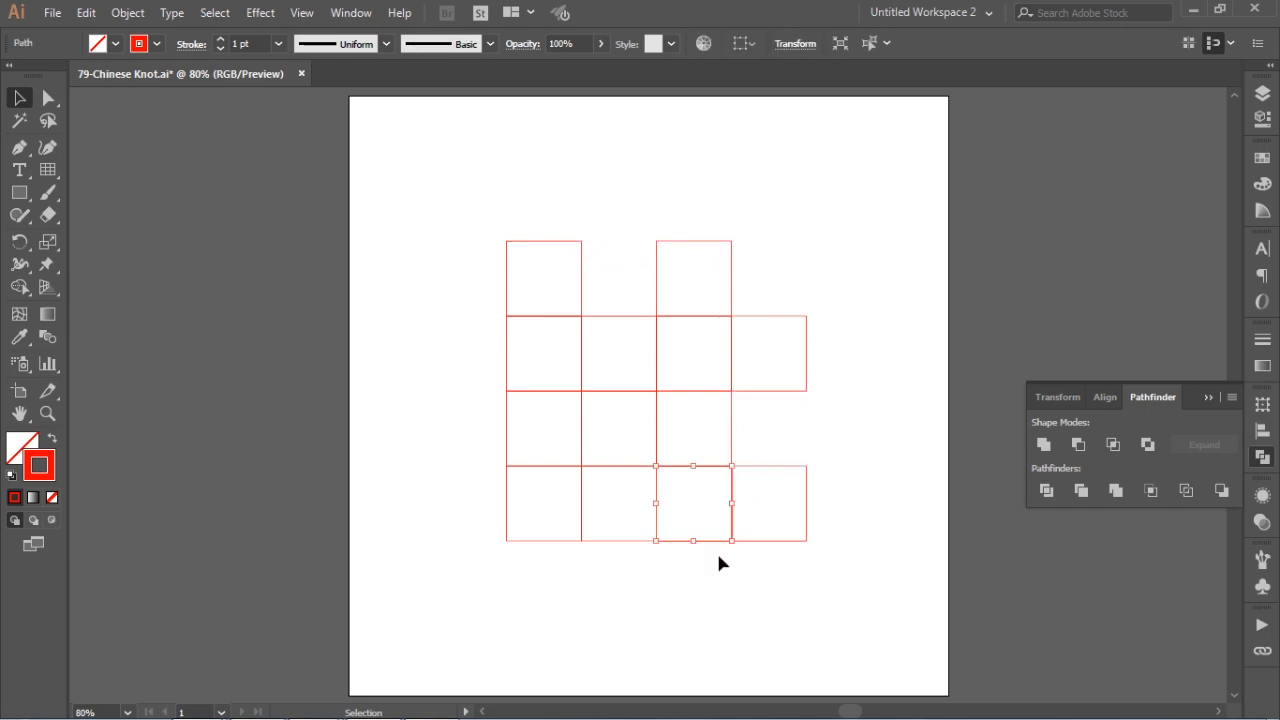
{"action": "key", "text": "Delete"}
{"action": "left_click_drag", "start_coordinate": [530, 541], "coordinate": [532, 540]}
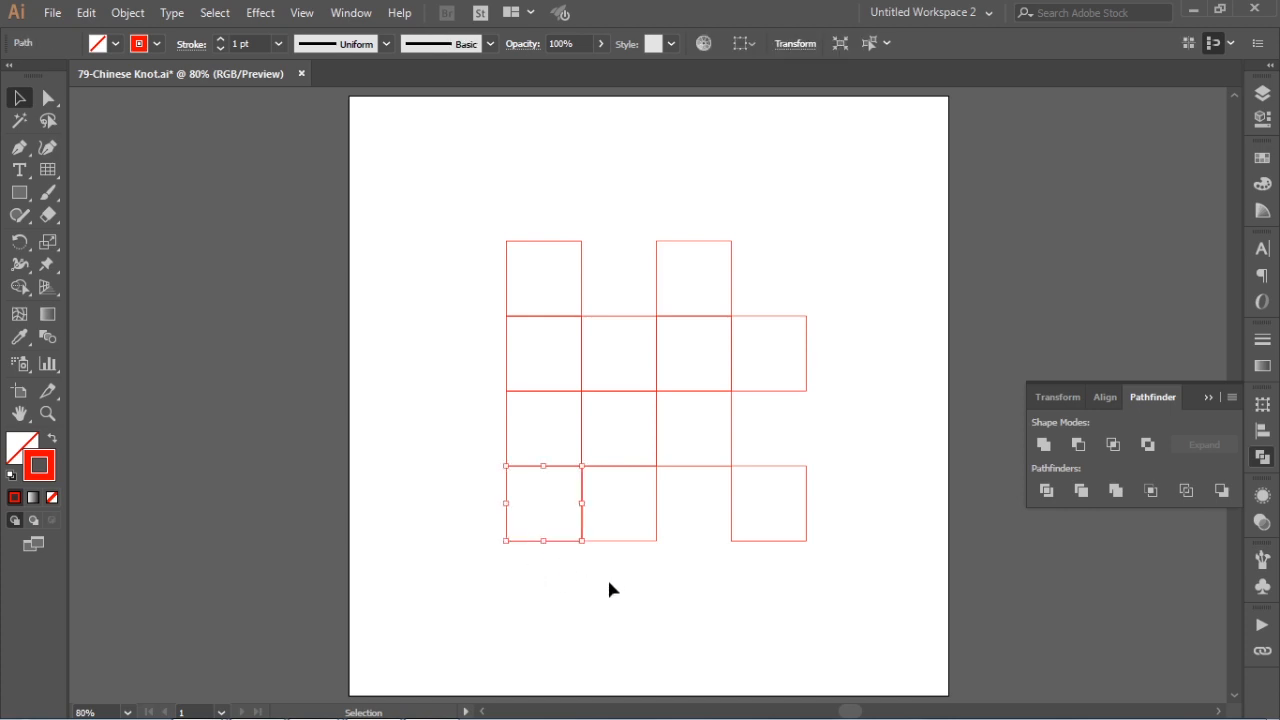
{"action": "key", "text": "Delete"}
{"action": "left_click_drag", "start_coordinate": [533, 363], "coordinate": [533, 362]}
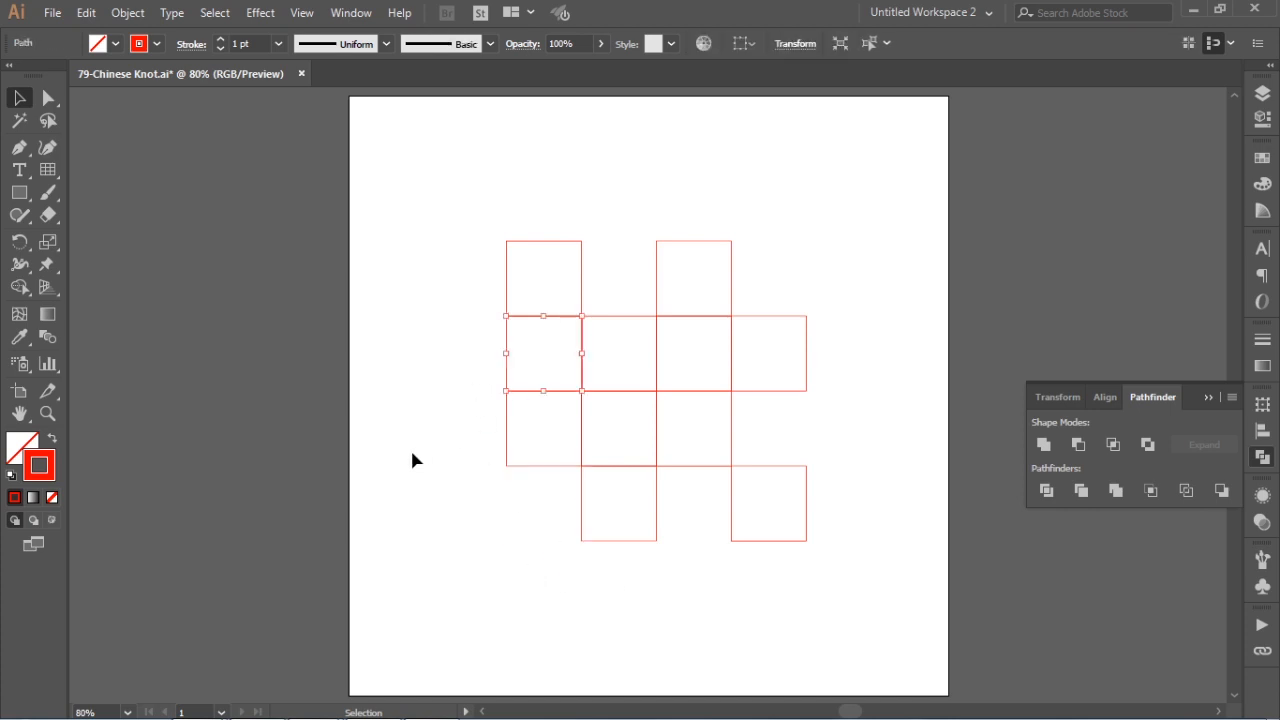
{"action": "key", "text": "Delete"}
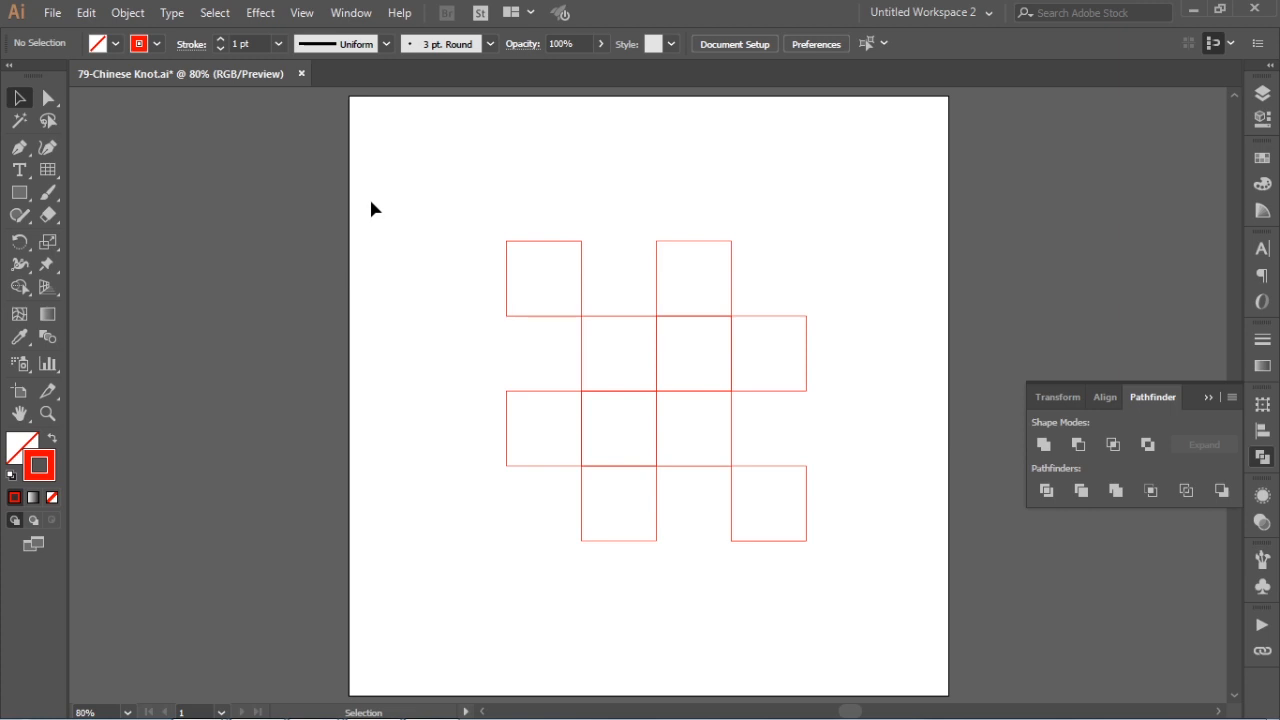
Try rotating all the remaining grid squares together.
{"action": "left_click_drag", "start_coordinate": [377, 129], "coordinate": [860, 603]}
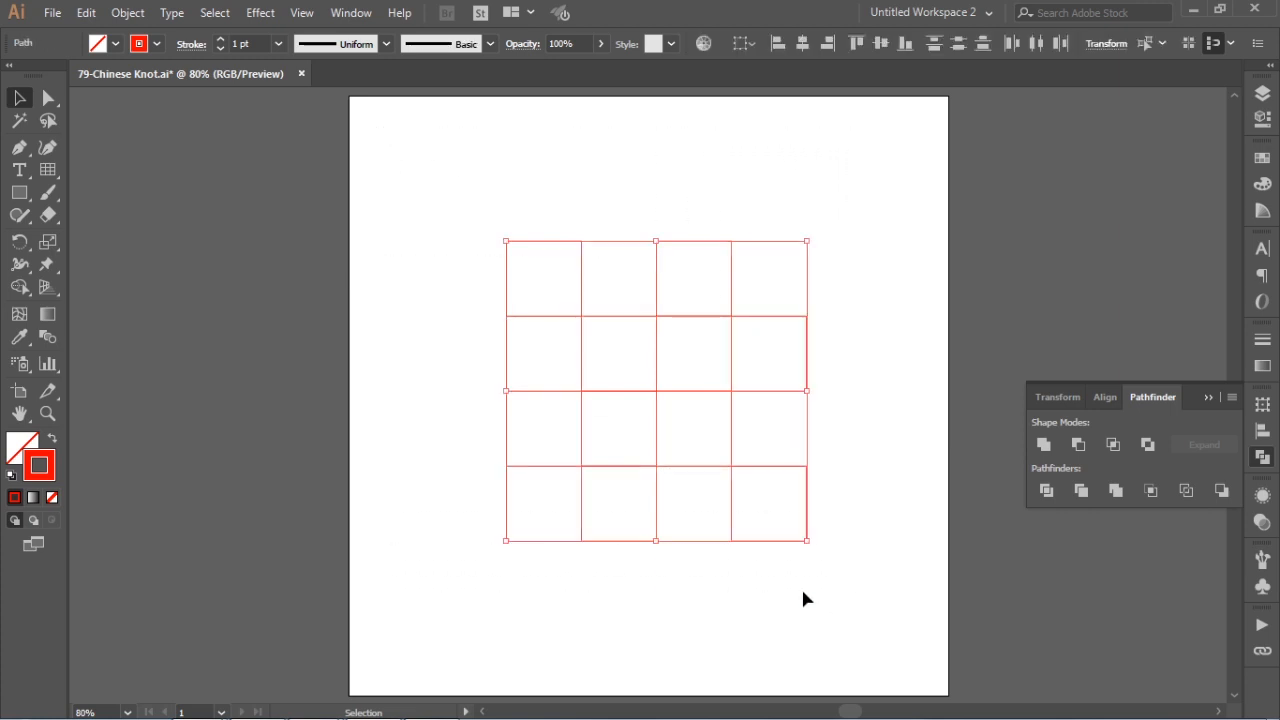
{"action": "left_click_drag", "start_coordinate": [815, 540], "coordinate": [861, 389]}
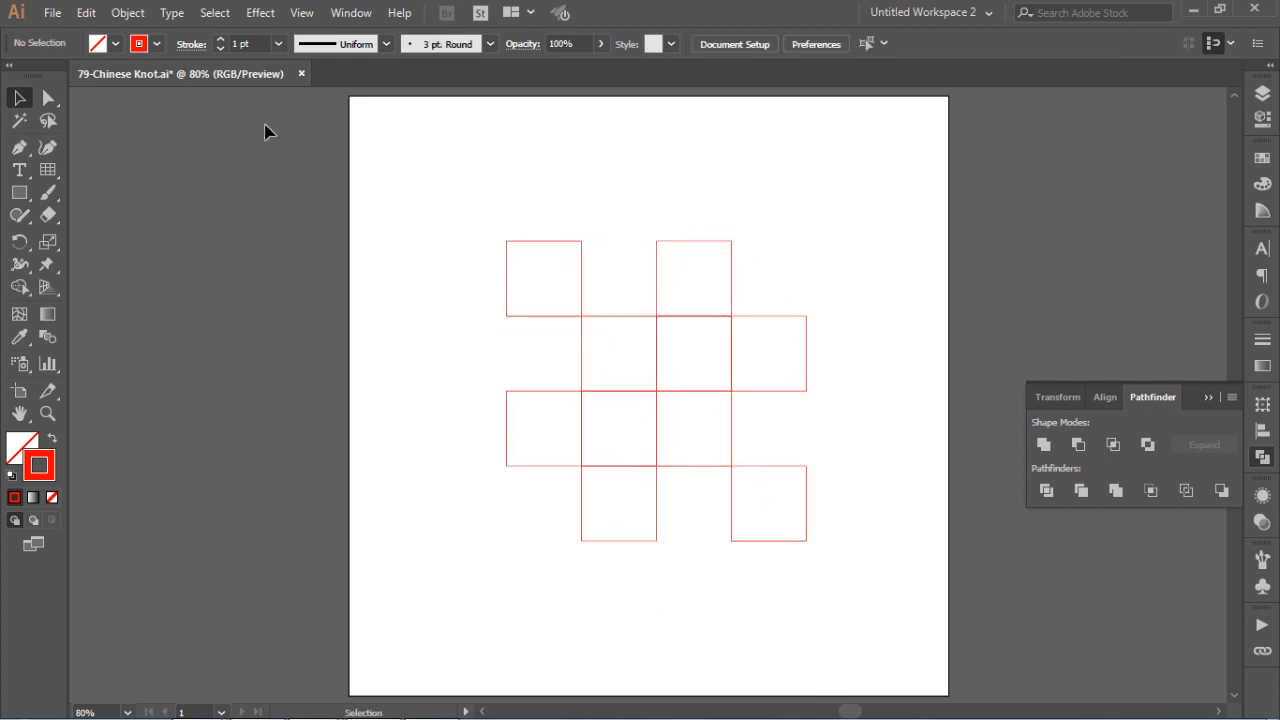
Round the outward-facing corners of all the protruding outer squares to a 50 px radius, turning them into loops.
{"action": "left_click", "coordinate": [48, 100]}
{"action": "left_click_drag", "start_coordinate": [422, 166], "coordinate": [528, 256]}
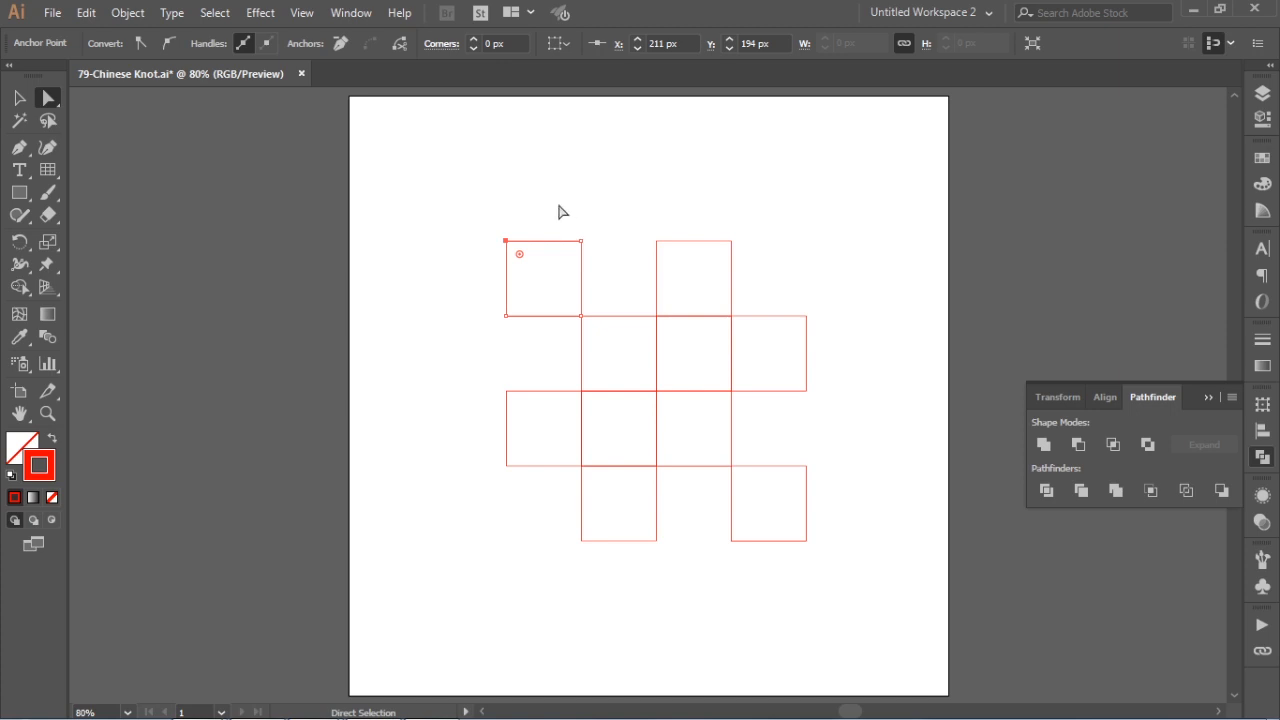
{"action": "left_click_drag", "start_coordinate": [560, 204], "coordinate": [846, 572]}
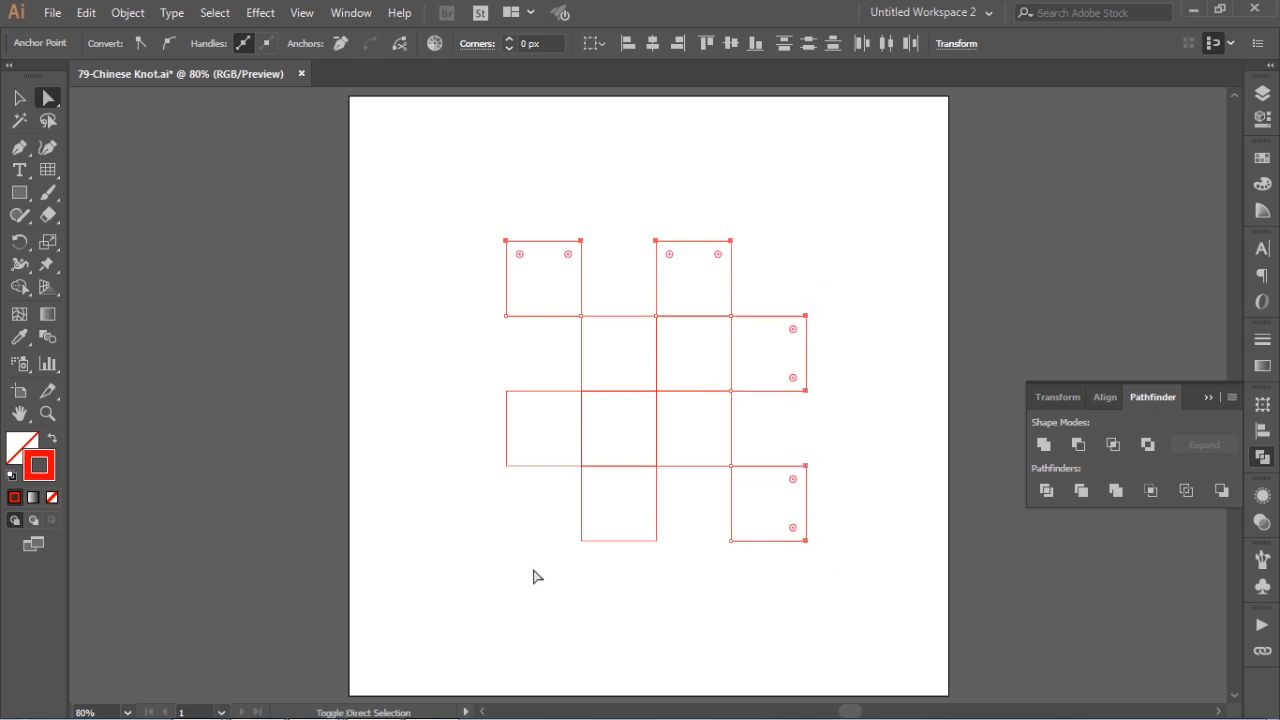
{"action": "left_click_drag", "start_coordinate": [504, 571], "coordinate": [752, 537]}
{"action": "mouse_move", "coordinate": [449, 353]}
{"action": "left_mouse_down"}
{"action": "mouse_move", "coordinate": [484, 397]}
{"action": "mouse_move", "coordinate": [512, 472]}
{"action": "left_mouse_up"}
{"action": "left_click_drag", "start_coordinate": [463, 288], "coordinate": [532, 354]}
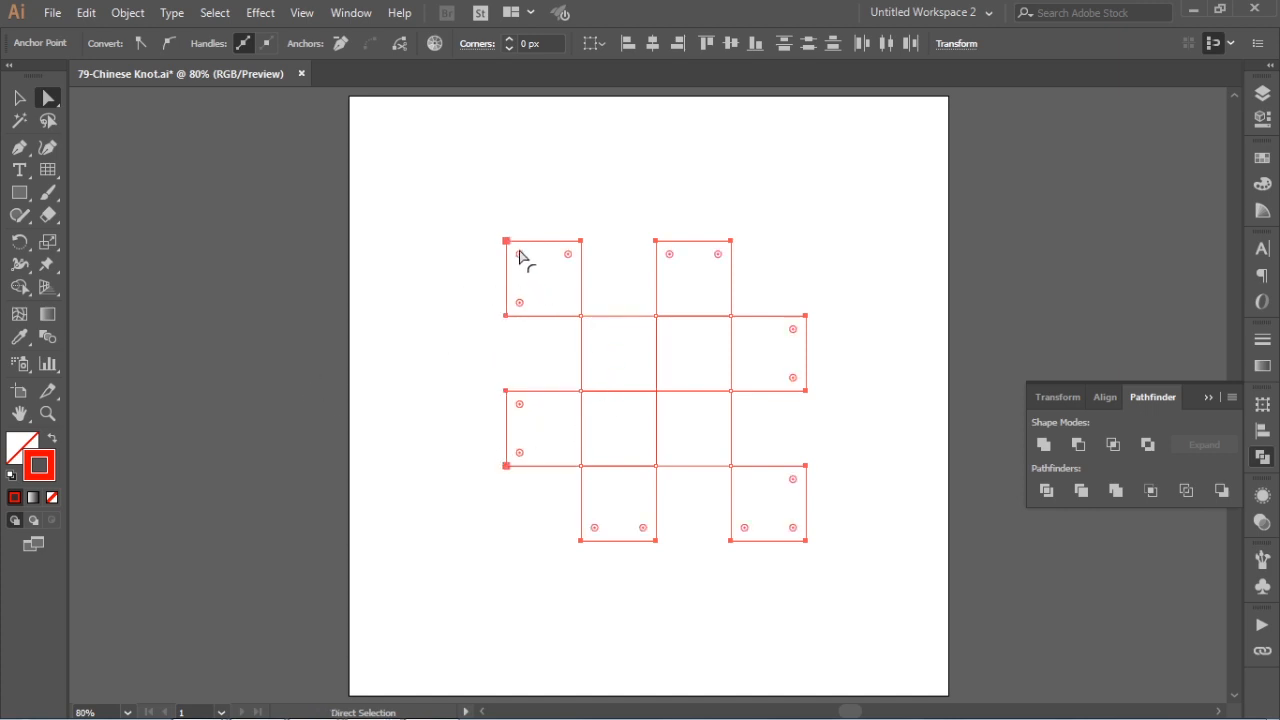
{"action": "left_click_drag", "start_coordinate": [519, 257], "coordinate": [585, 311]}
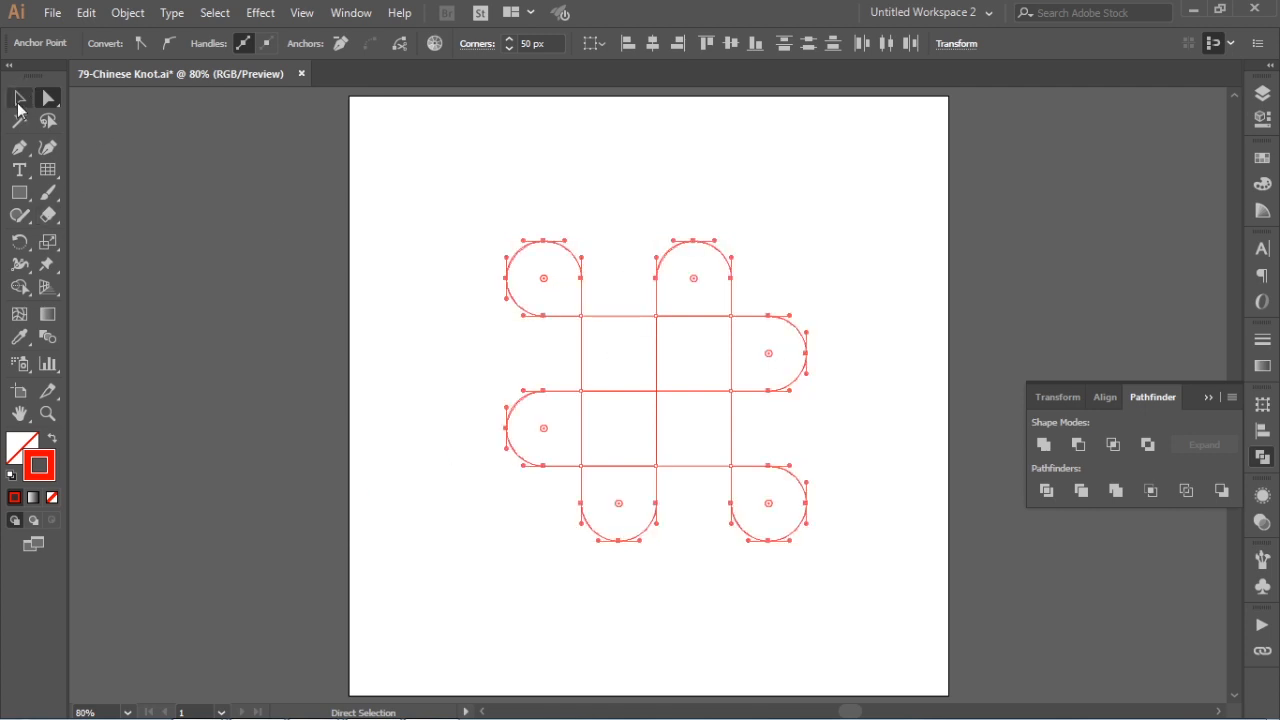
{"action": "left_click", "coordinate": [19, 96]}
{"action": "left_click", "coordinate": [580, 175]}
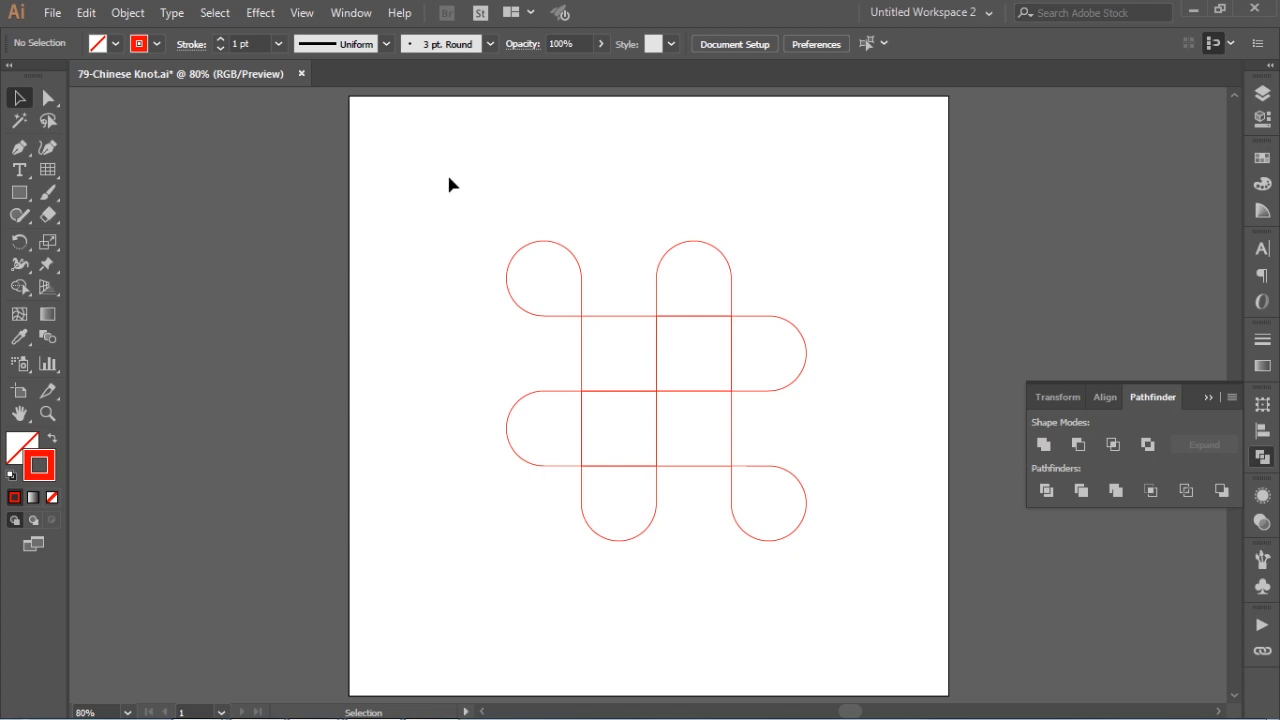
Rotate the whole knot outline by 45 degrees so that it stands as a diamond.
{"action": "left_click_drag", "start_coordinate": [443, 150], "coordinate": [903, 611]}
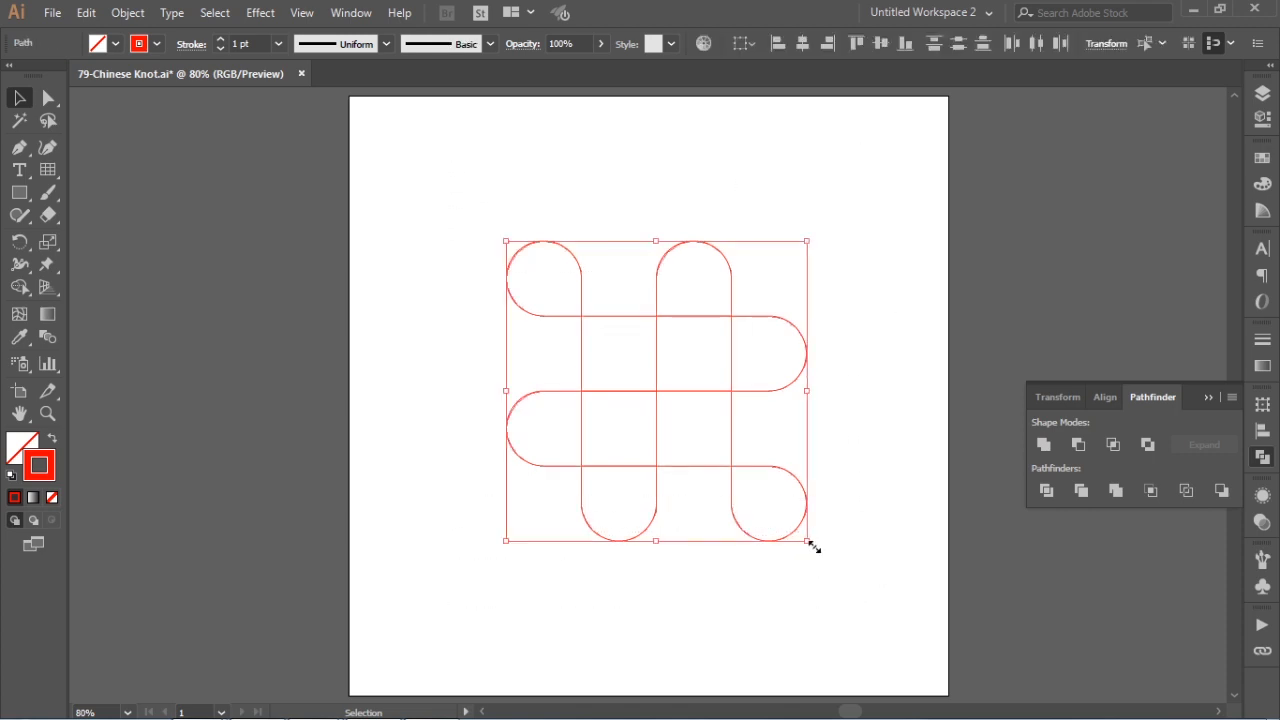
{"action": "left_click_drag", "start_coordinate": [817, 540], "coordinate": [879, 236]}
{"action": "left_click", "coordinate": [879, 236]}
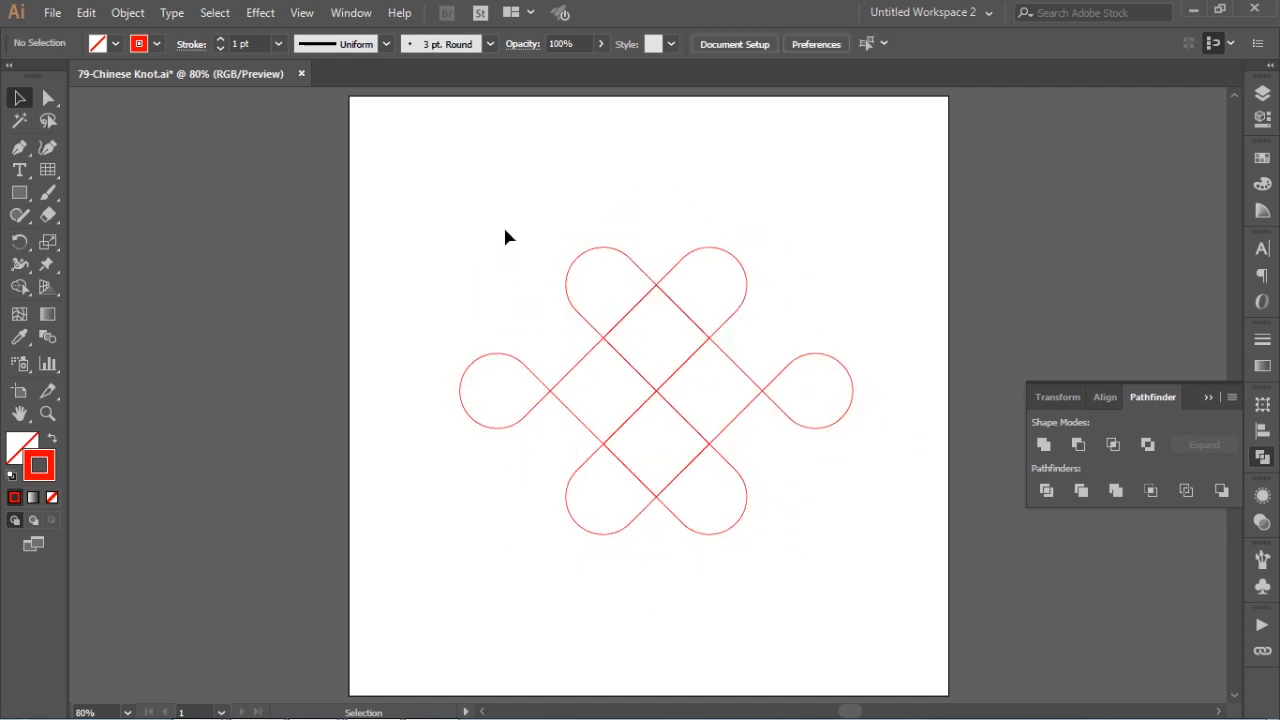
Set the stroke weight of all the knot paths to 30 pt.
{"action": "left_click_drag", "start_coordinate": [395, 158], "coordinate": [870, 548]}
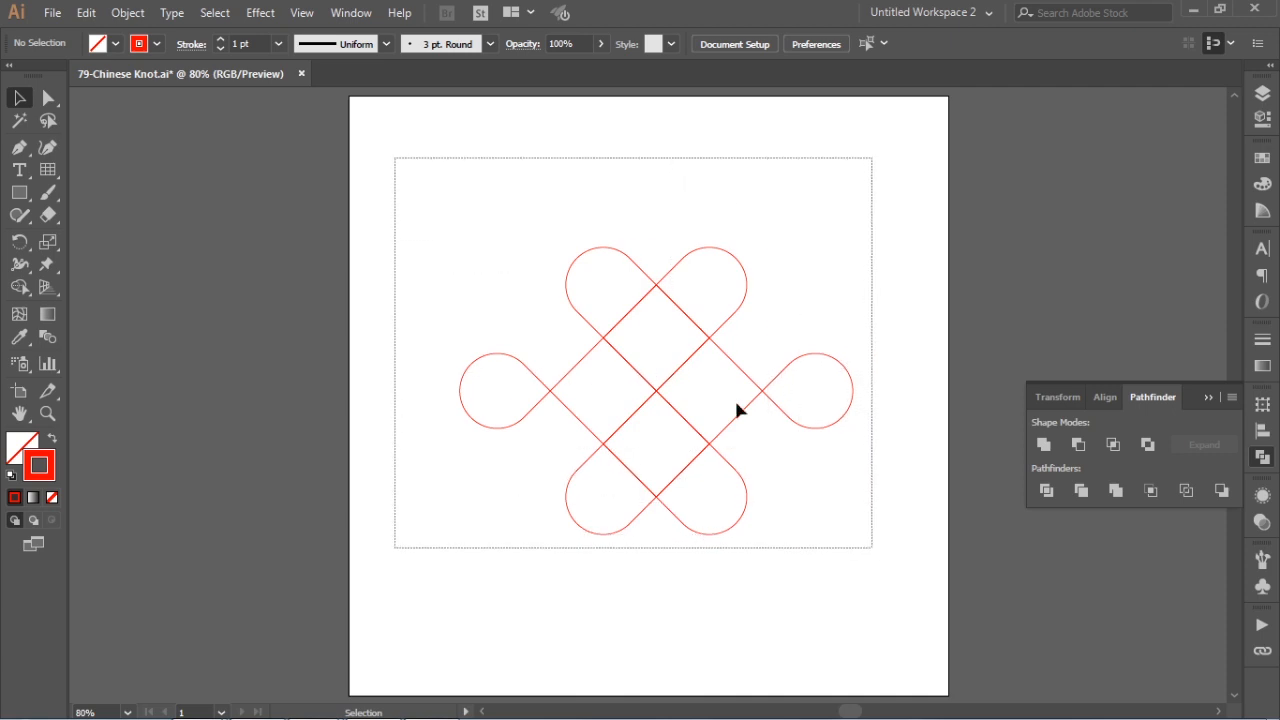
{"action": "left_click", "coordinate": [280, 44]}
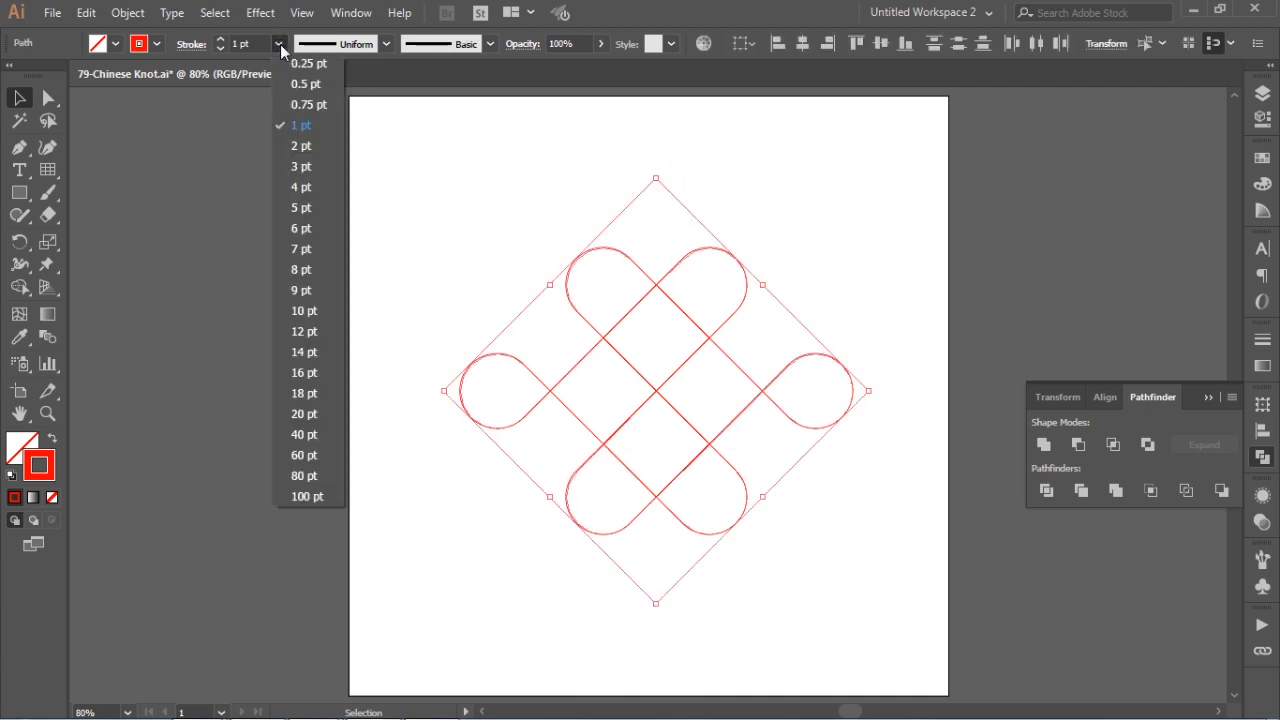
{"action": "left_click", "coordinate": [305, 414]}
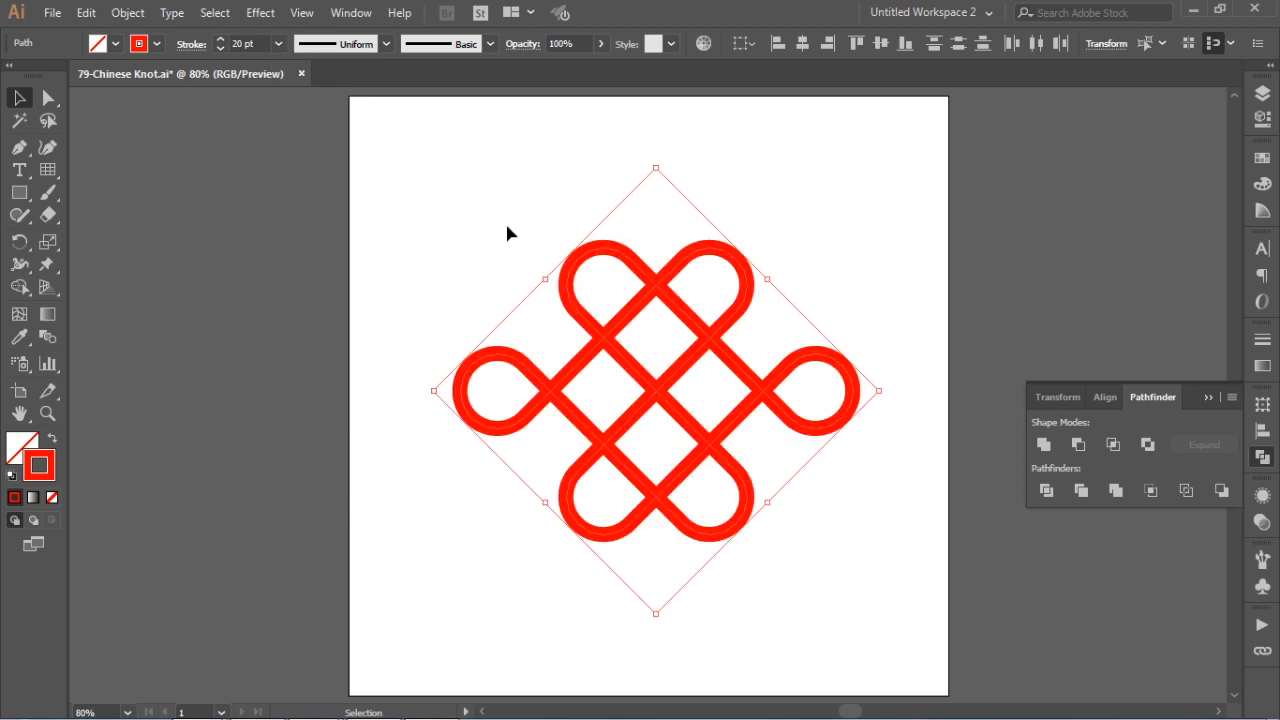
{"action": "left_click", "coordinate": [250, 44]}
{"action": "type", "text": "30"}
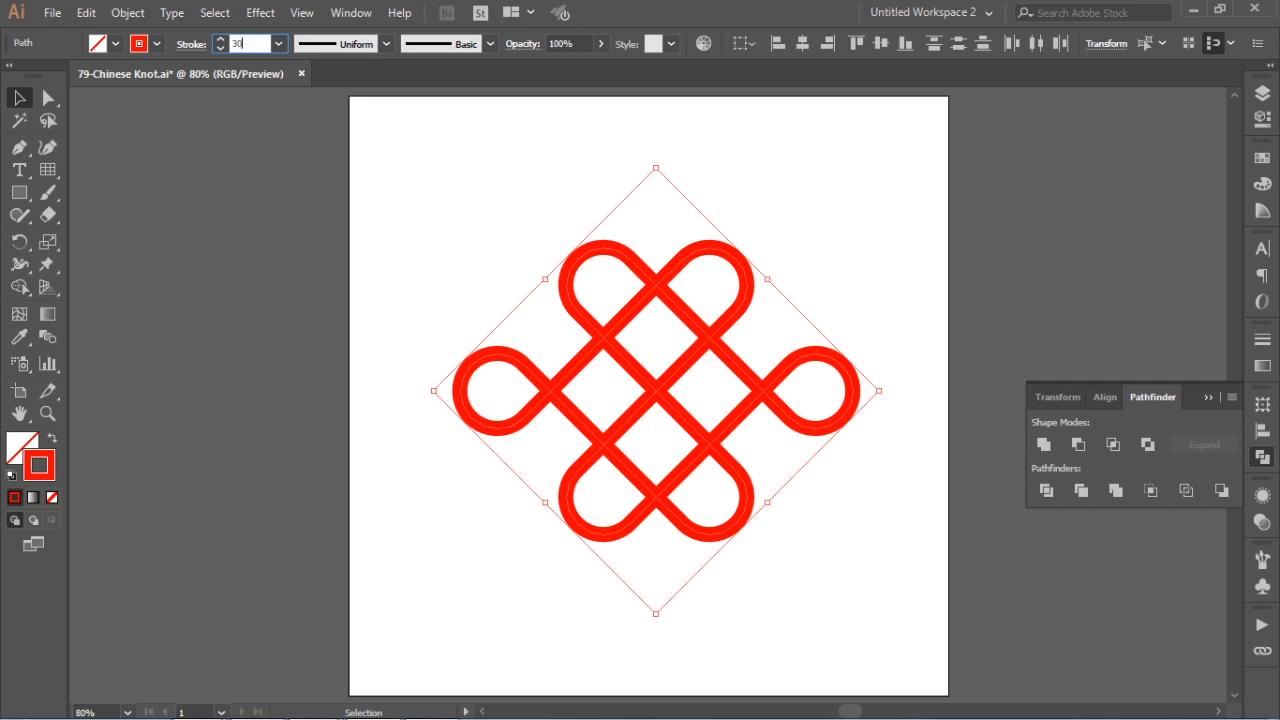
{"action": "key", "text": "Return"}
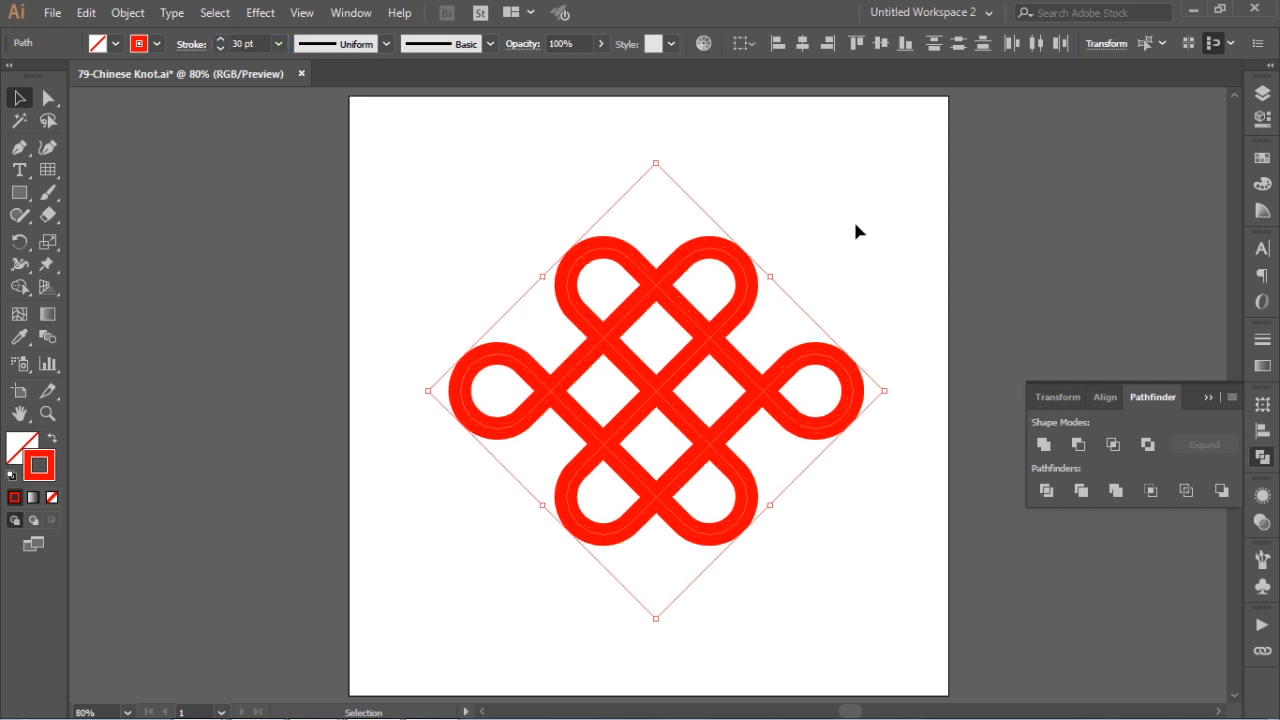
{"action": "left_click", "coordinate": [757, 200]}
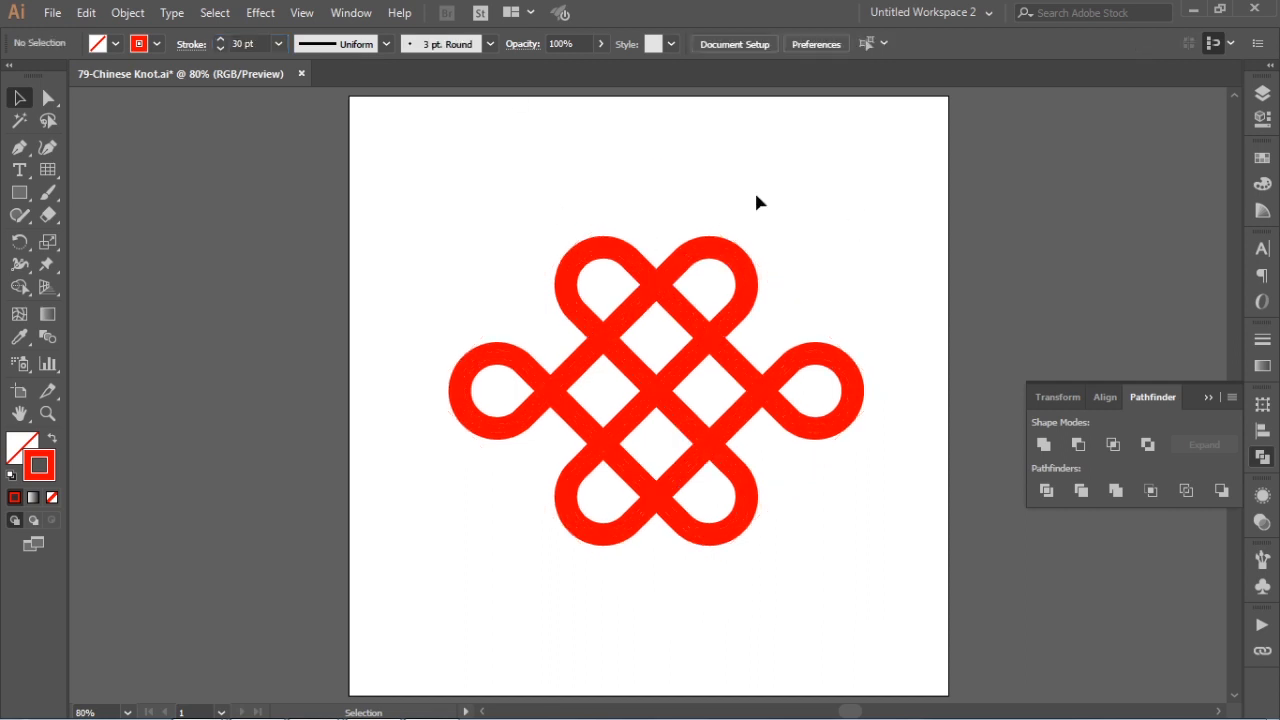
Move the whole knot straight down to leave space above it on the artboard.
{"action": "left_click", "coordinate": [1210, 399]}
{"action": "left_click_drag", "start_coordinate": [382, 154], "coordinate": [900, 575]}
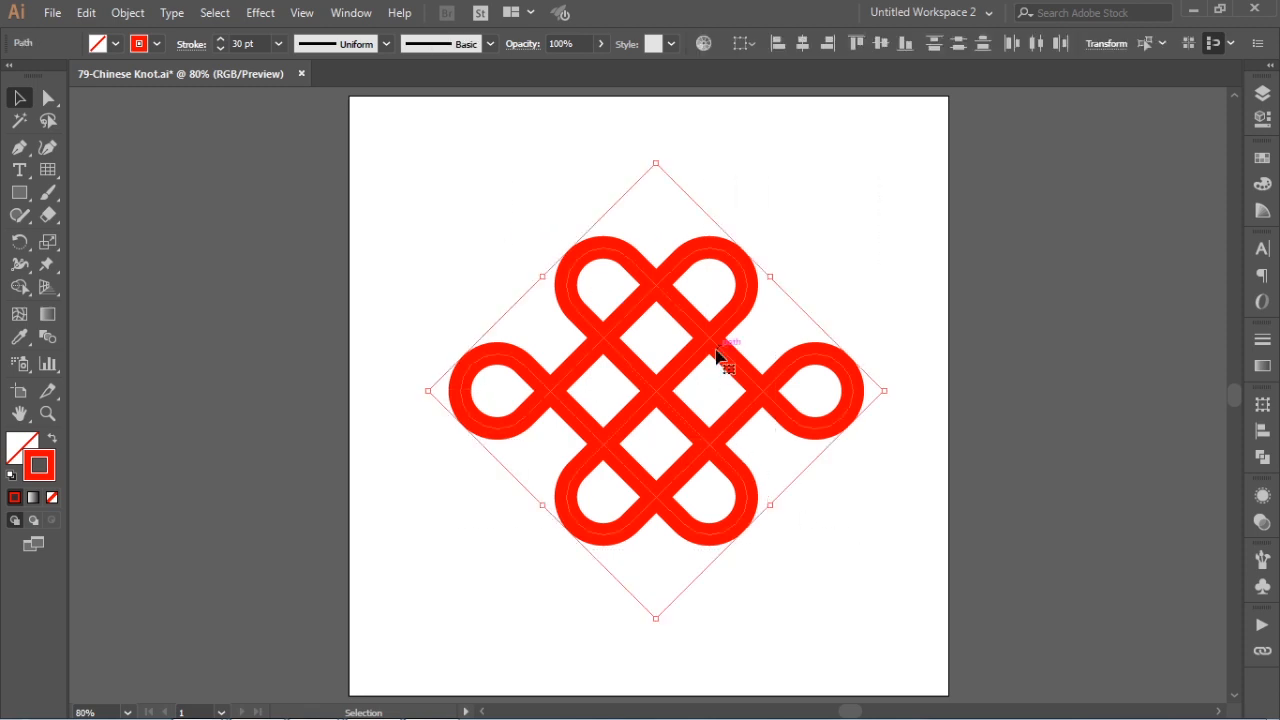
{"action": "left_click_drag", "start_coordinate": [655, 292], "coordinate": [655, 367]}
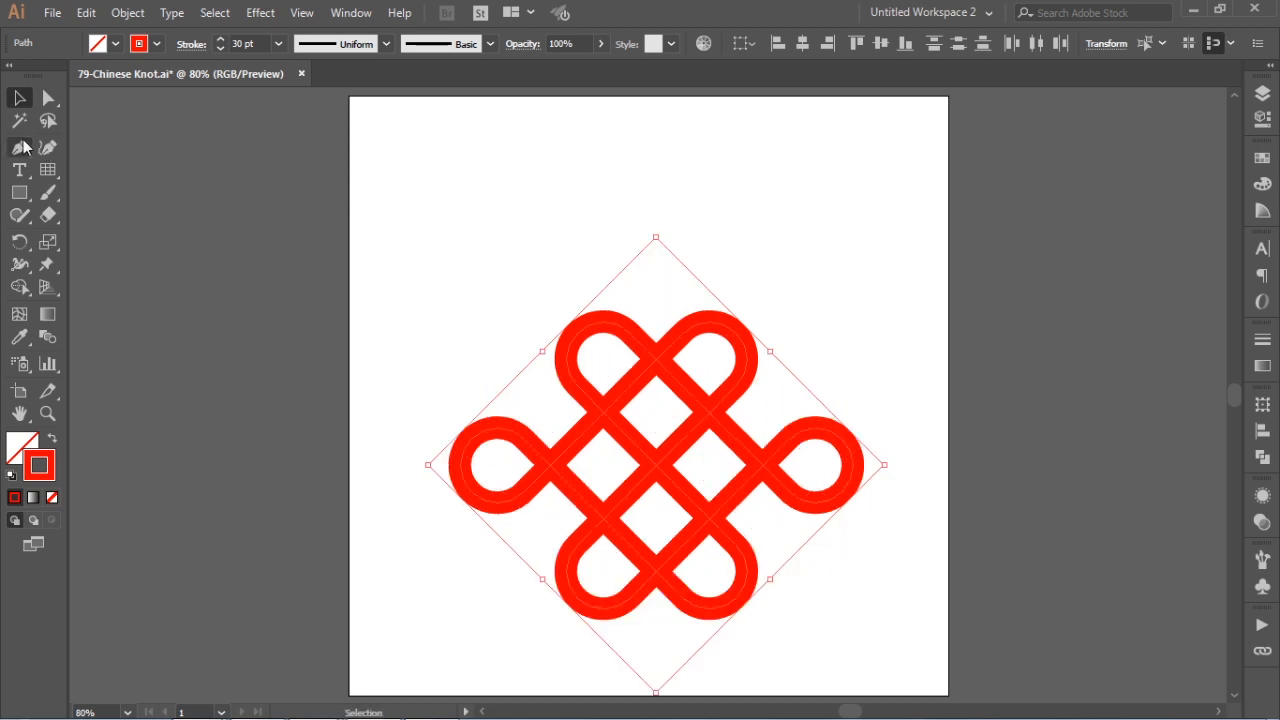
Draw a vertical line segment from the knot's top crossing up toward the upper edge of the artboard.
{"action": "left_click", "coordinate": [47, 180]}
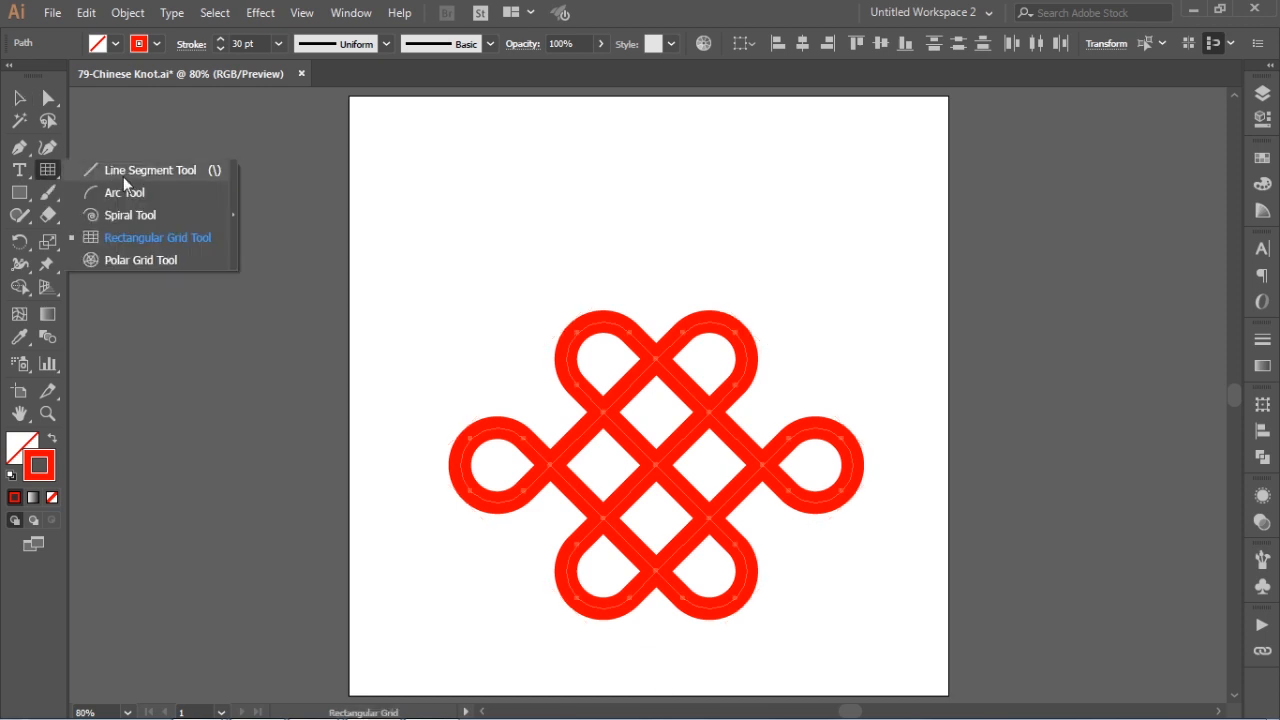
{"action": "left_click", "coordinate": [125, 178]}
{"action": "left_click_drag", "start_coordinate": [659, 351], "coordinate": [664, 151]}
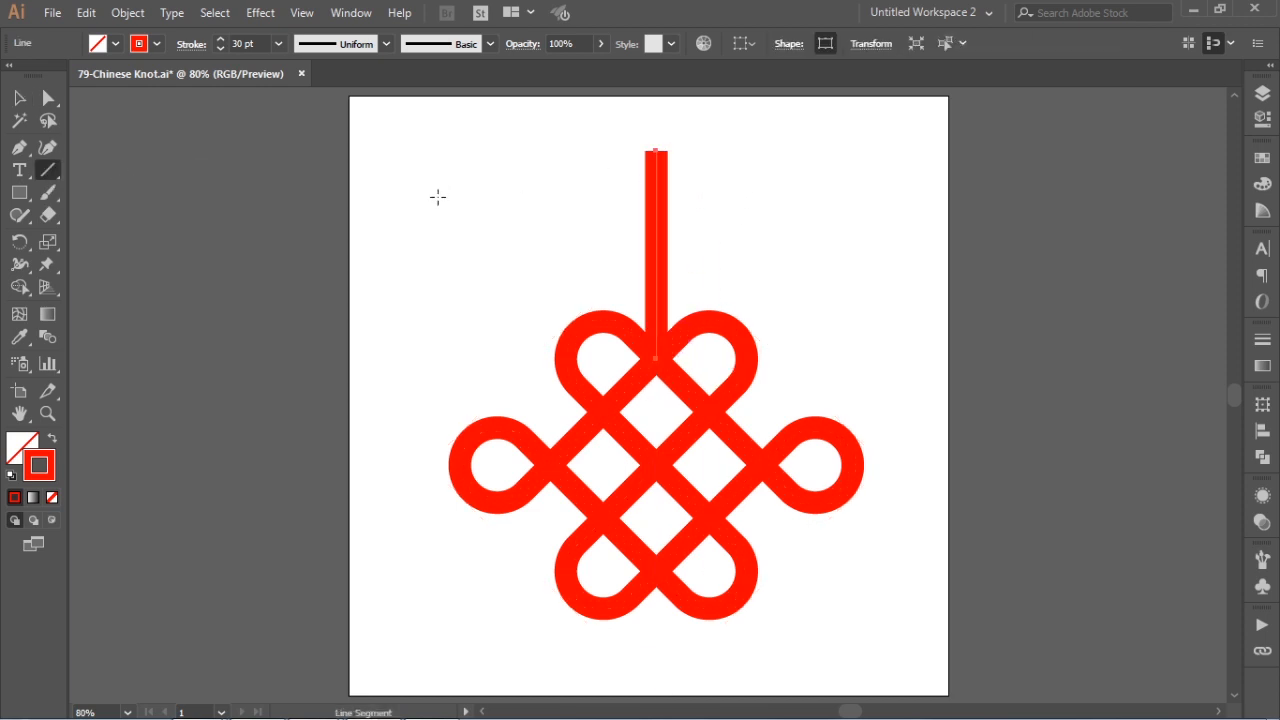
{"action": "left_click", "coordinate": [19, 98]}
{"action": "left_click", "coordinate": [413, 185]}
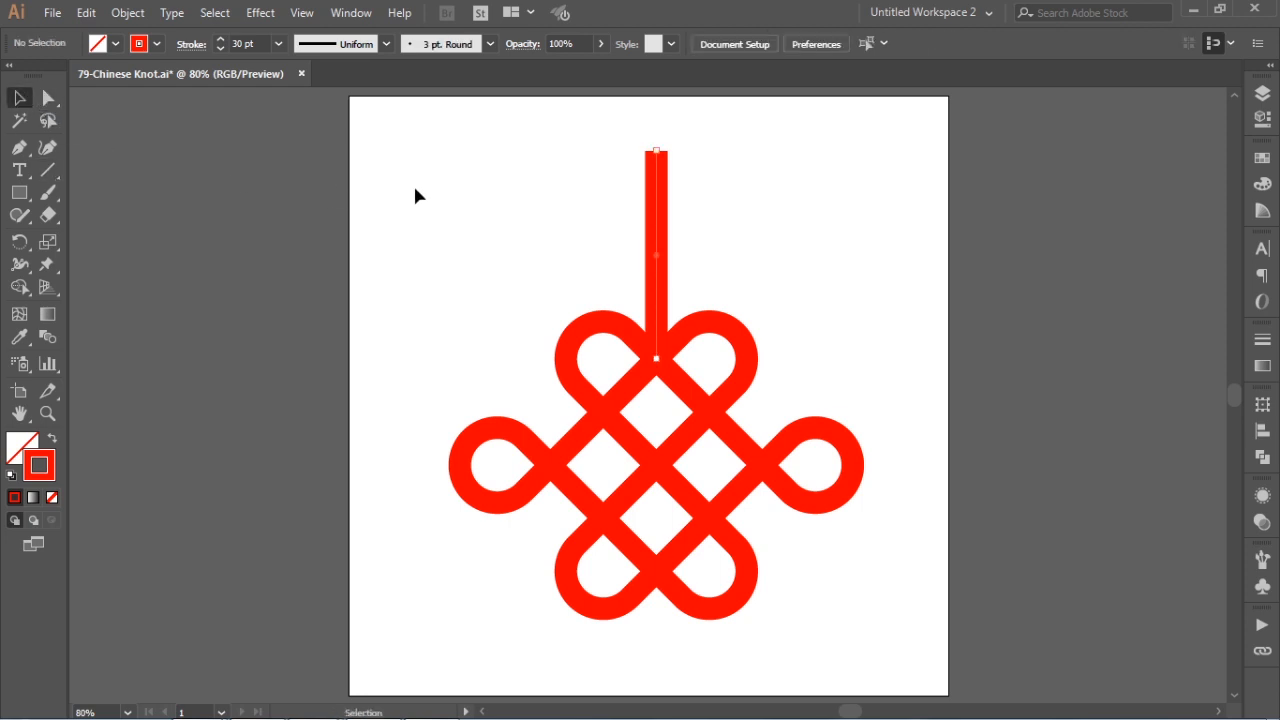